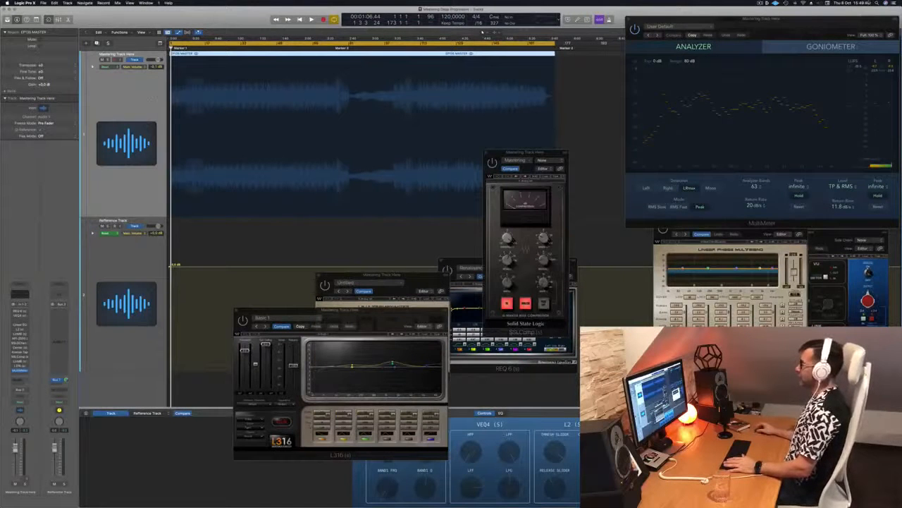
- Uncover the timeline behind the MultiMeter and play several sections of the mastering track while checking its spectrum and levels
left_click_drag(825, 27, 633, 29)
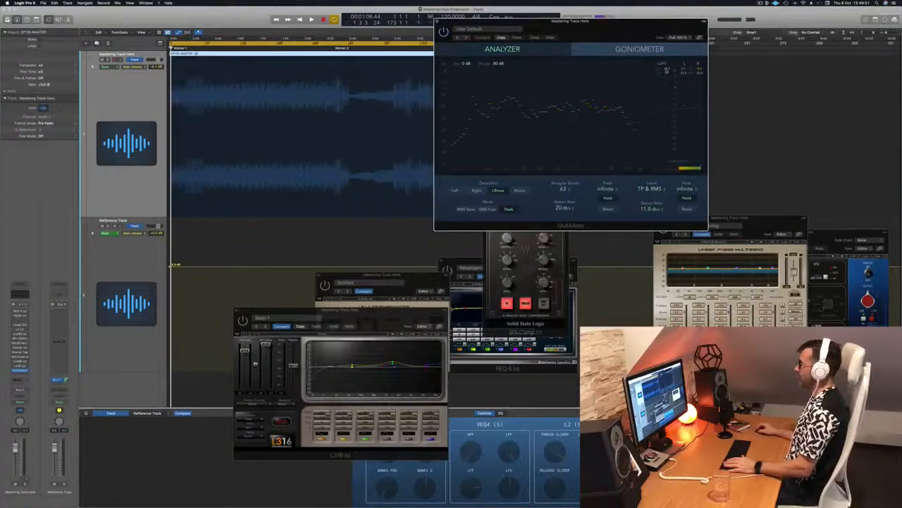
key("space")
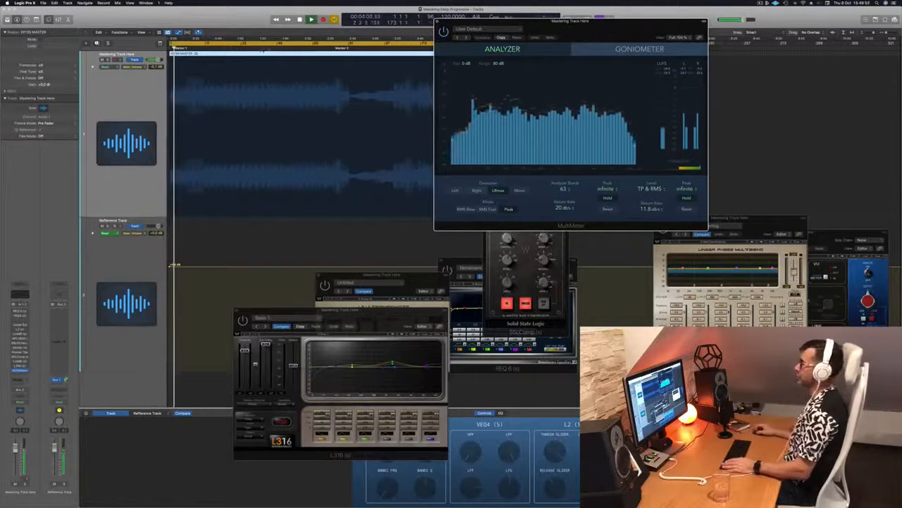
left_click(268, 48)
left_click_drag(571, 20, 695, 43)
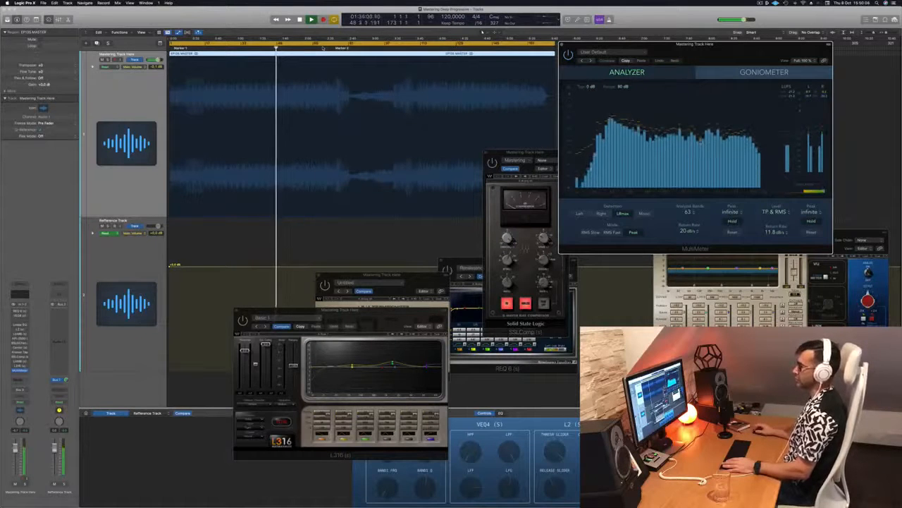
left_click(322, 47)
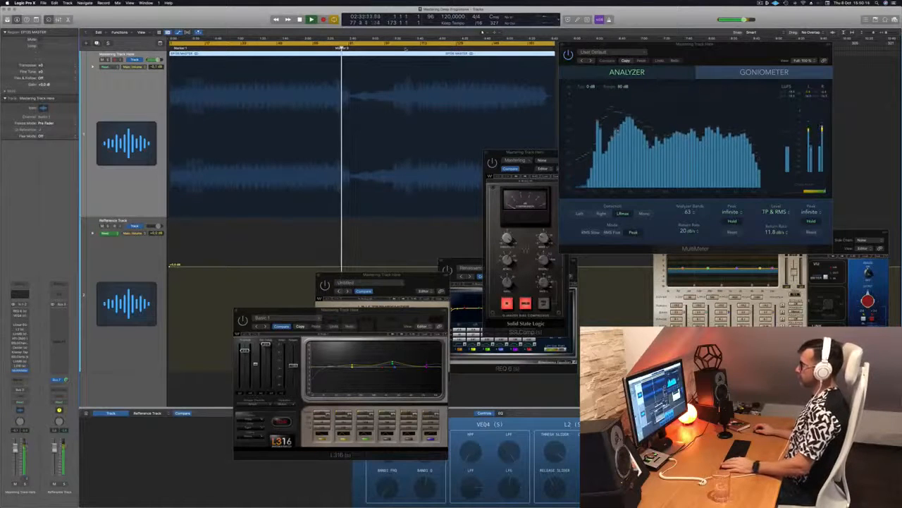
left_click(426, 49)
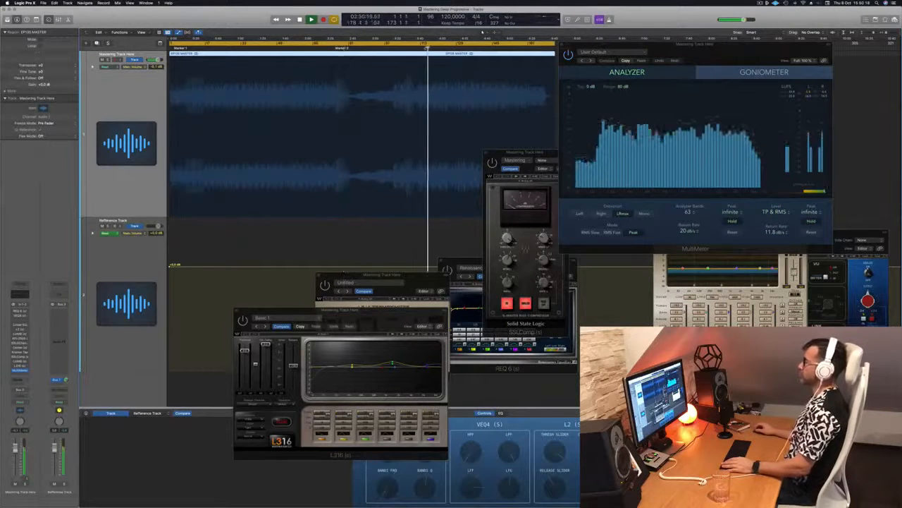
key("space")
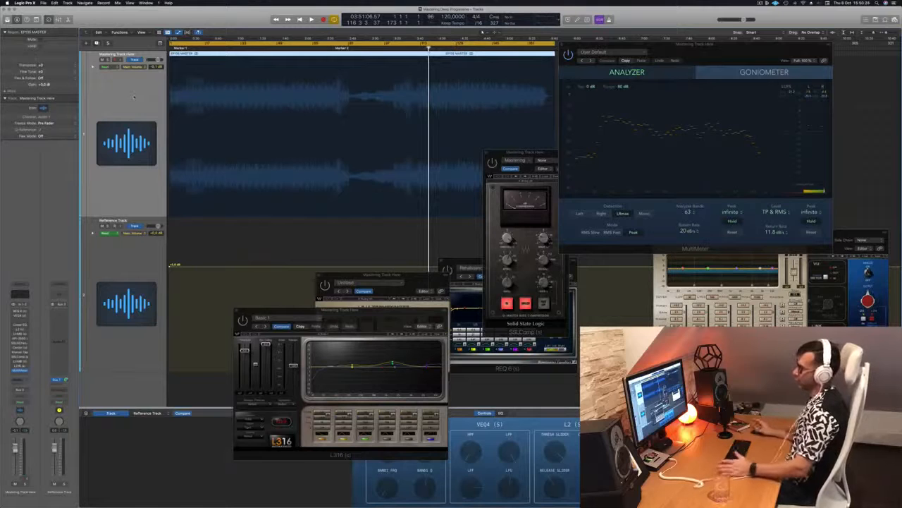
- Bring the mastering track's REQ 6 equalizer up beside the MultiMeter and play the track from the start and near the second marker
key("Return")
key("space")
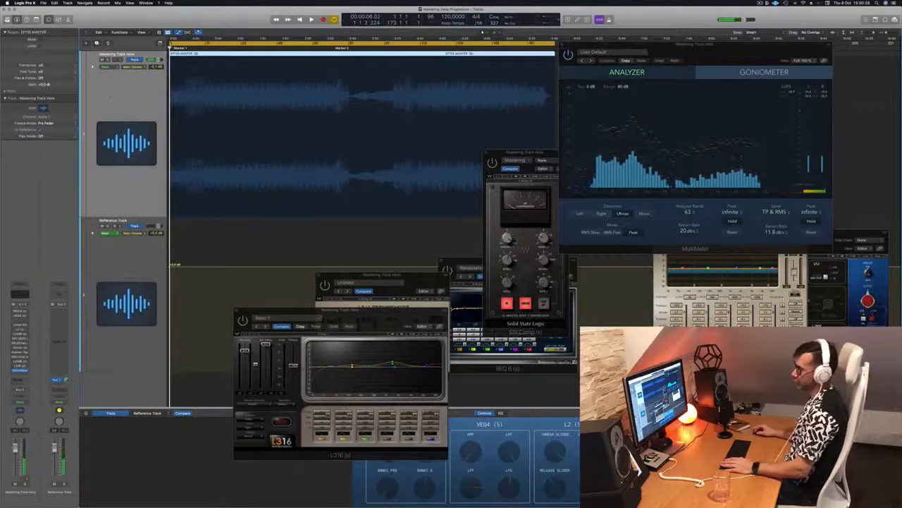
left_click(20, 311)
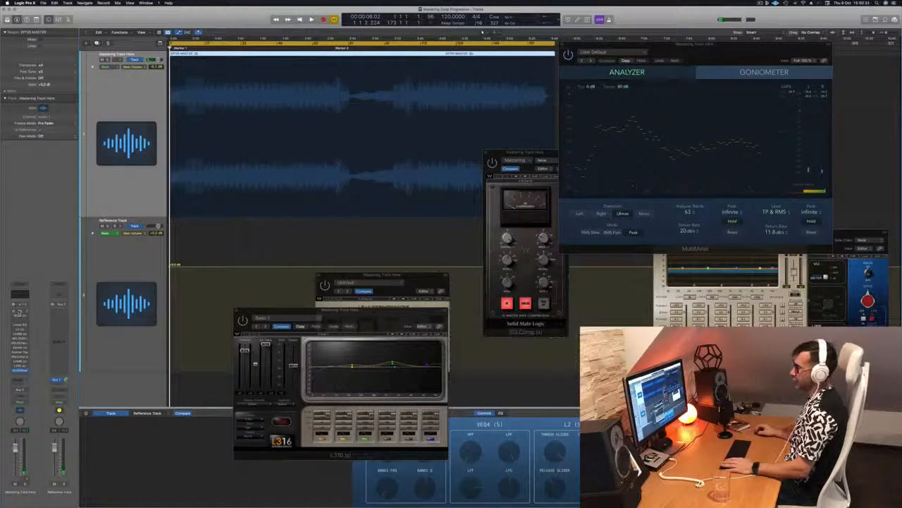
left_click(20, 312)
left_click_drag(506, 261, 531, 52)
key("space")
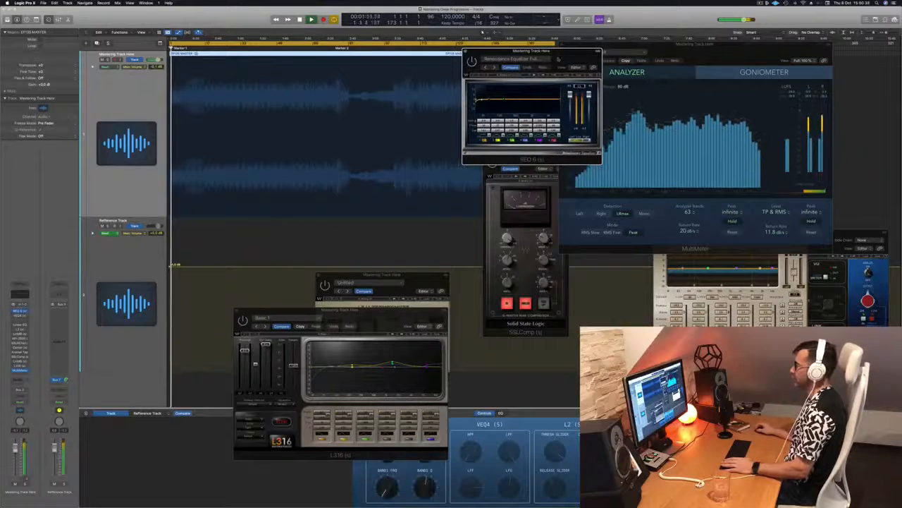
left_click_drag(531, 52, 542, 57)
left_click(336, 50)
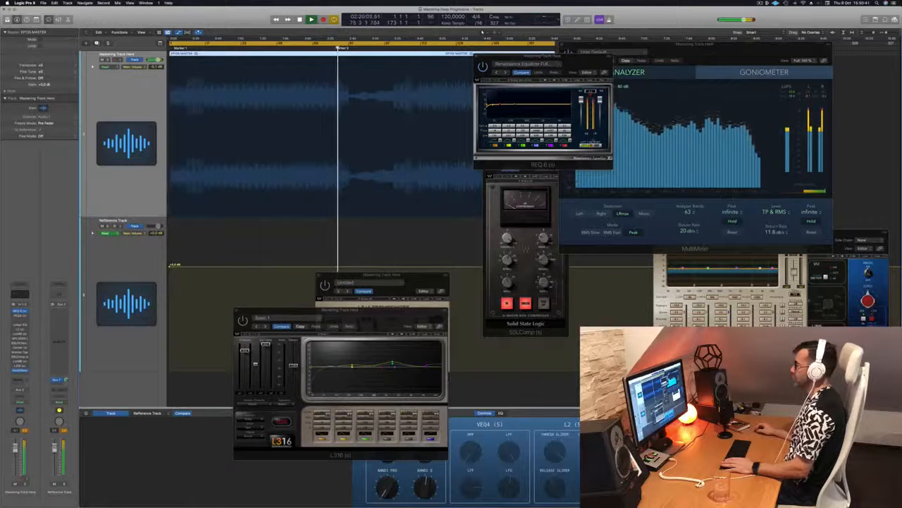
- Trim the gain in REQ 6 and replay the mastering track around the breakdown and the section after it
left_click(591, 92)
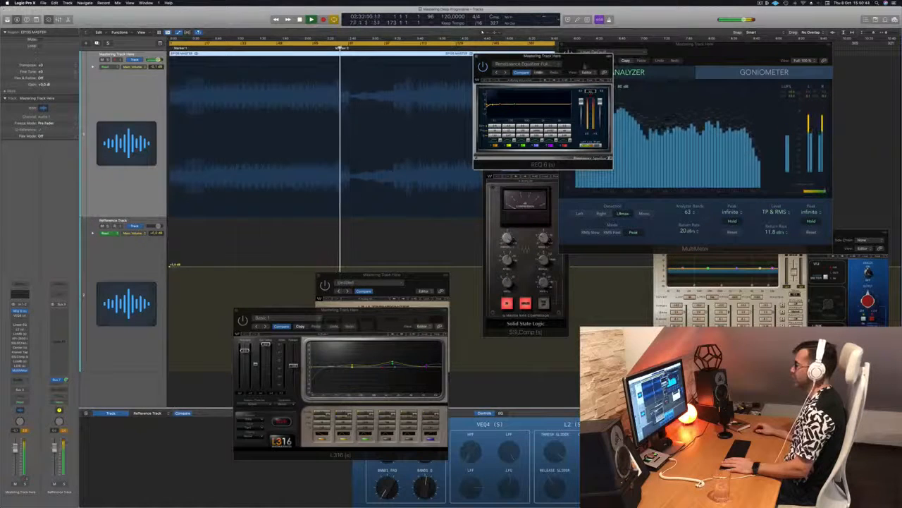
left_click_drag(583, 65, 586, 80)
key("space")
left_click(335, 49)
left_click(404, 48)
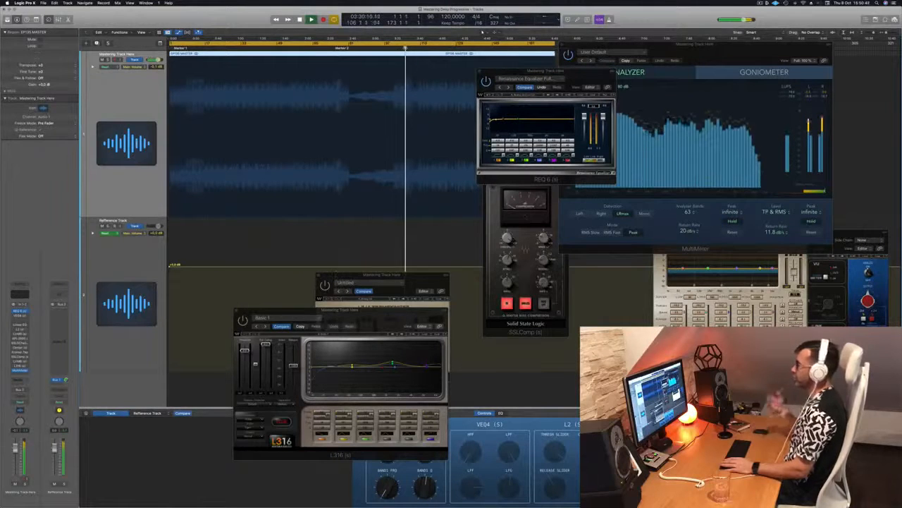
- Reposition the REQ 6 window clear of the MultiMeter and replay the mastering track from the beginning
left_click_drag(526, 72, 452, 108)
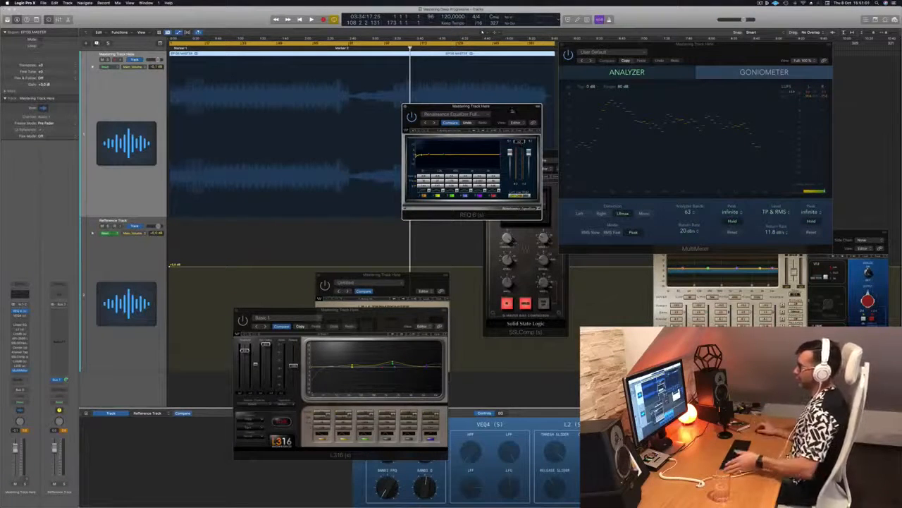
left_click_drag(512, 111, 523, 117)
key("space")
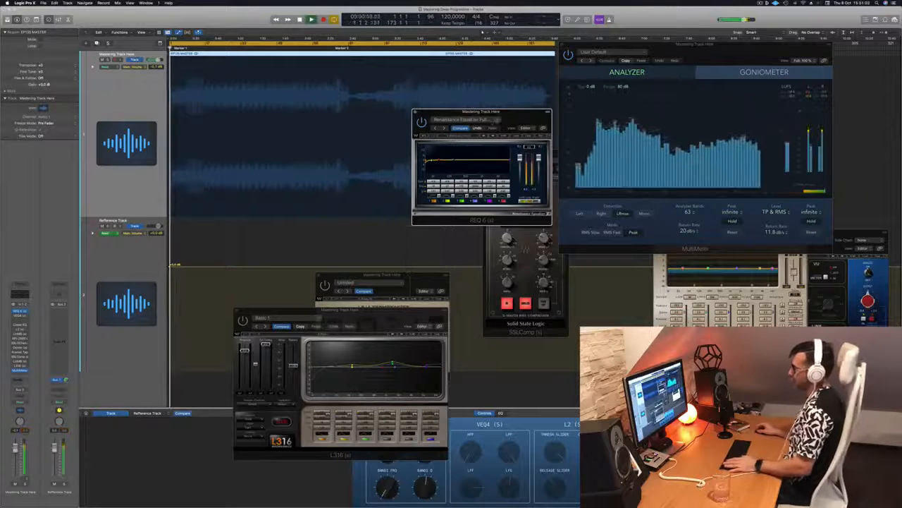
left_click_drag(506, 116, 531, 98)
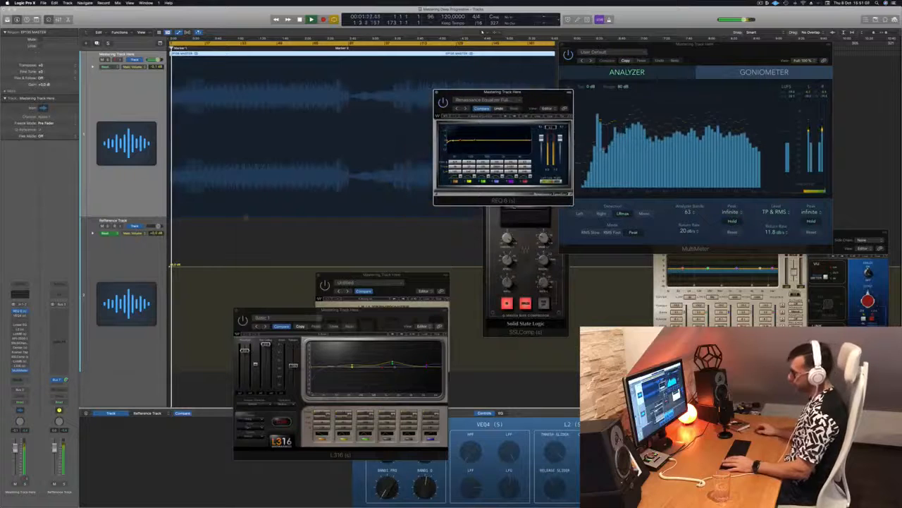
- Replace the VEQ4 plug-in on the mastering track with a stereo Vintage Tube EQ
left_click(20, 316)
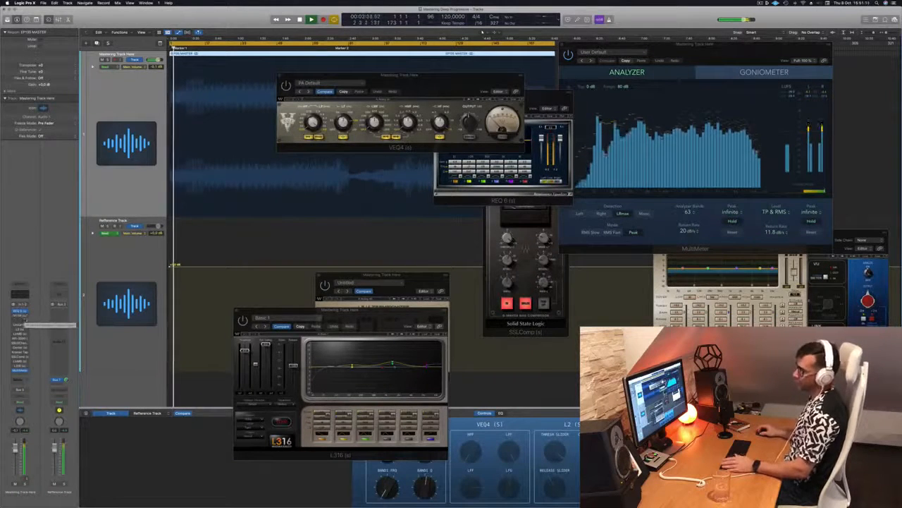
left_click(25, 316)
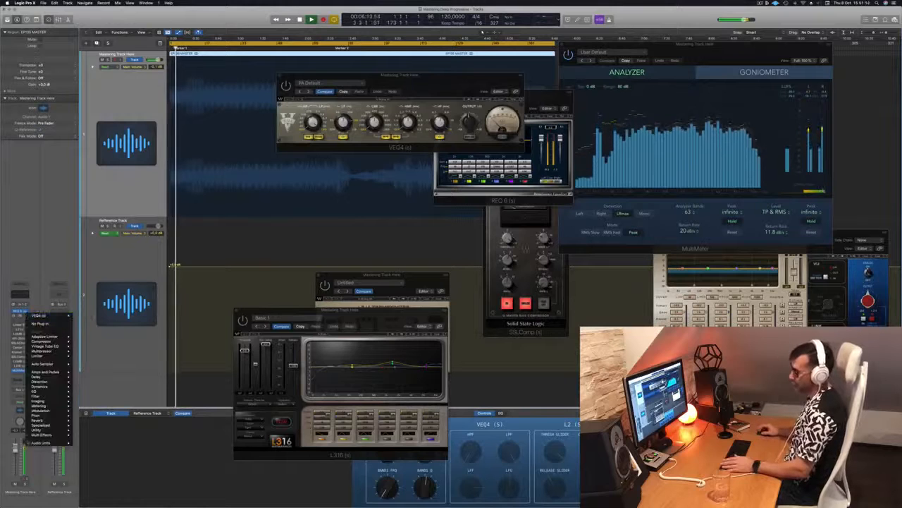
mouse_move(47, 415)
mouse_move(54, 390)
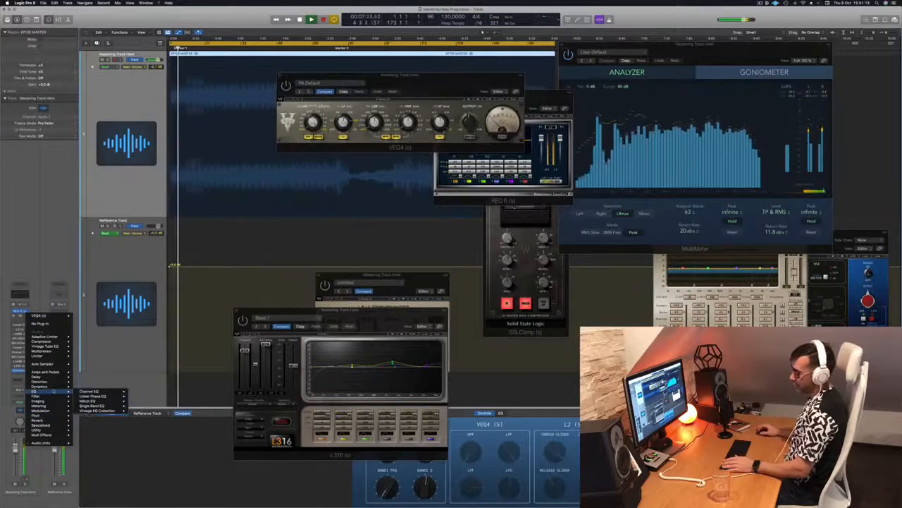
mouse_move(103, 410)
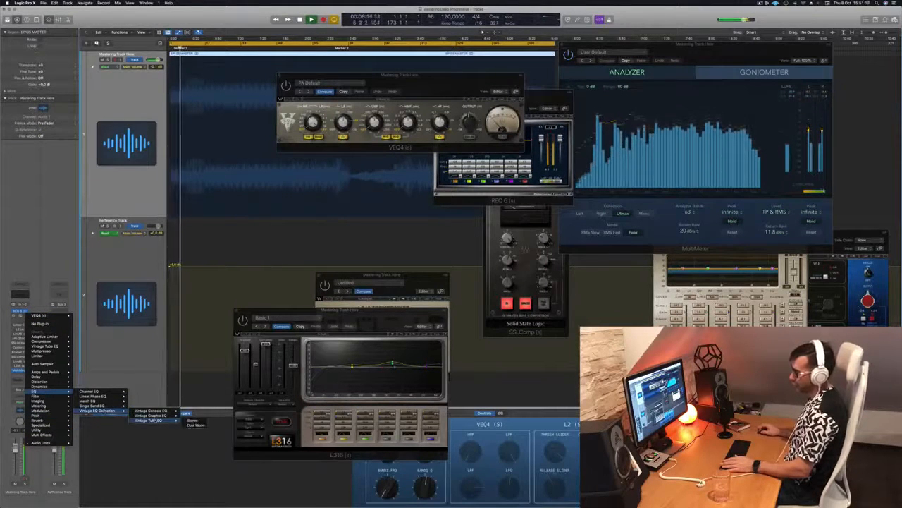
left_click(203, 421)
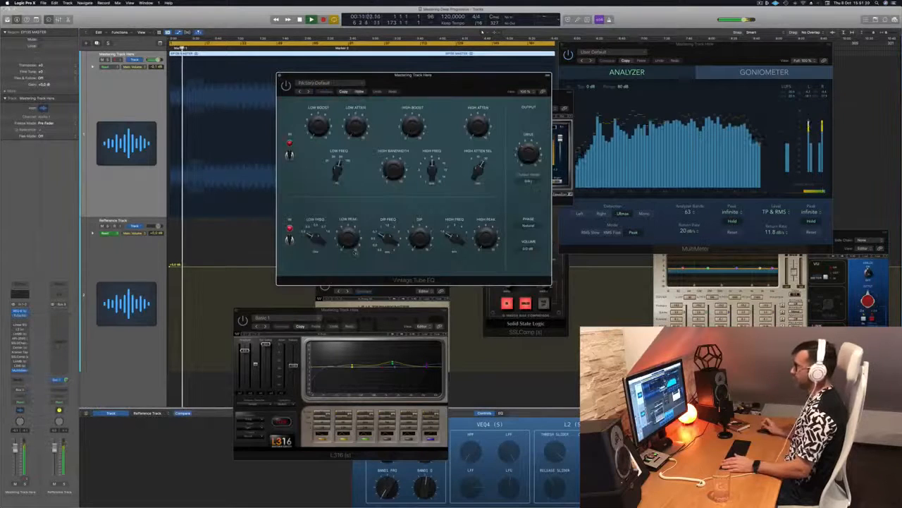
- Load the Enhanced Mix preset in the Vintage Tube EQ and close its window
left_click_drag(433, 79, 549, 83)
left_click(459, 91)
mouse_move(491, 244)
left_click(553, 243)
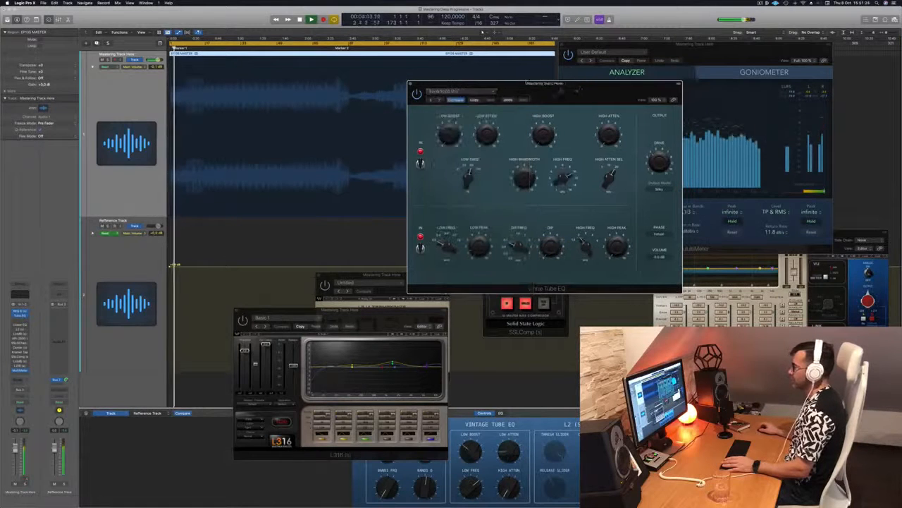
left_click_drag(576, 86, 489, 88)
left_click(327, 87)
- Play the mastering track and compare the sound with the Vintage Tube EQ bypassed and re-enabled
key("space")
key("space")
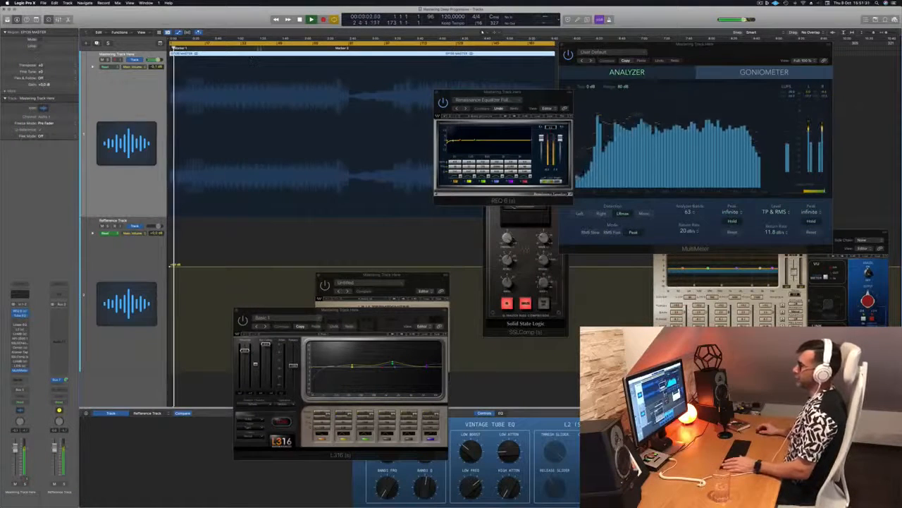
left_click_drag(536, 97, 511, 123)
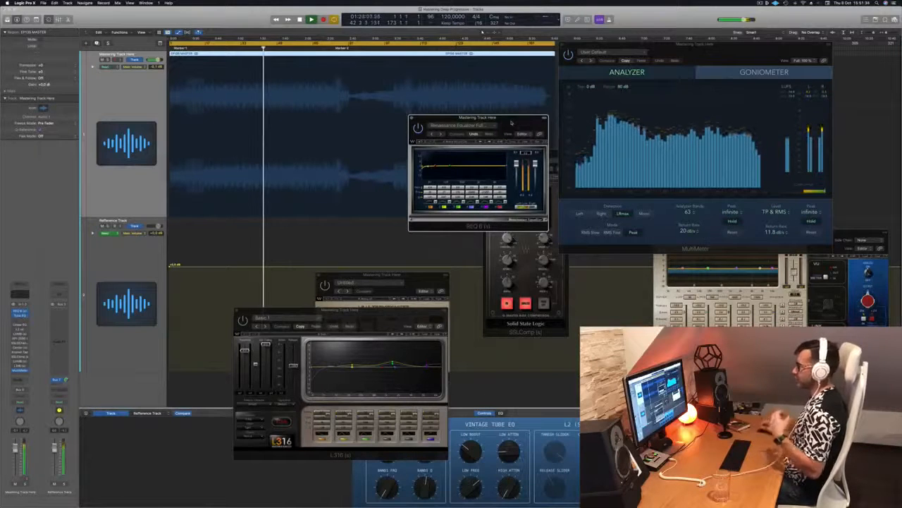
left_click(13, 317)
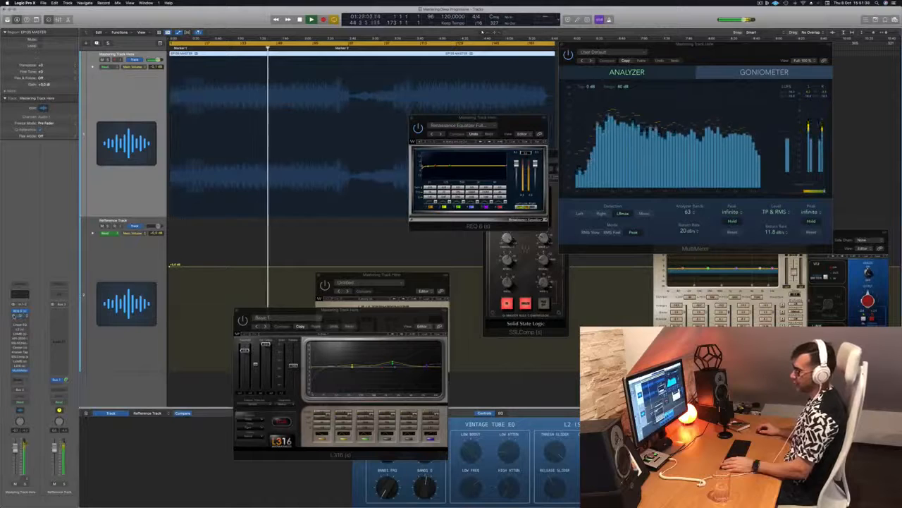
left_click(14, 316)
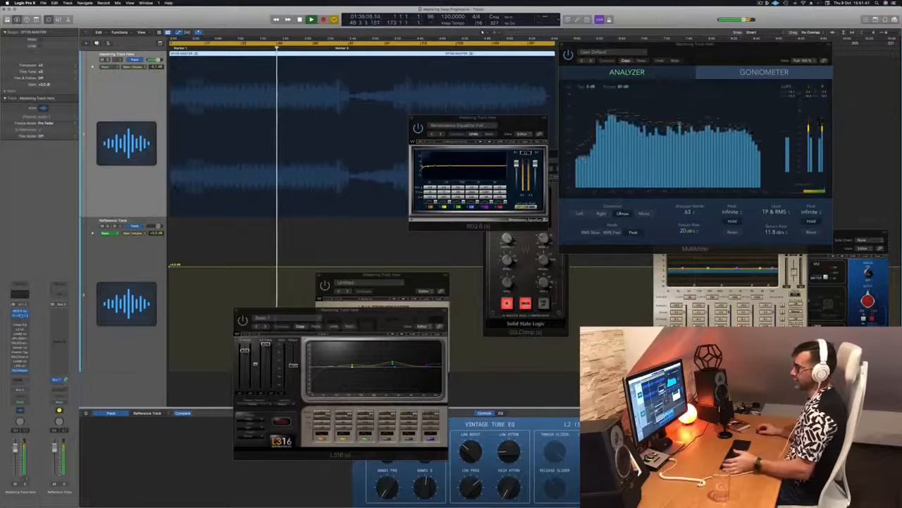
- Reopen the Vintage Tube EQ to review its settings during playback, then close it
left_click(20, 315)
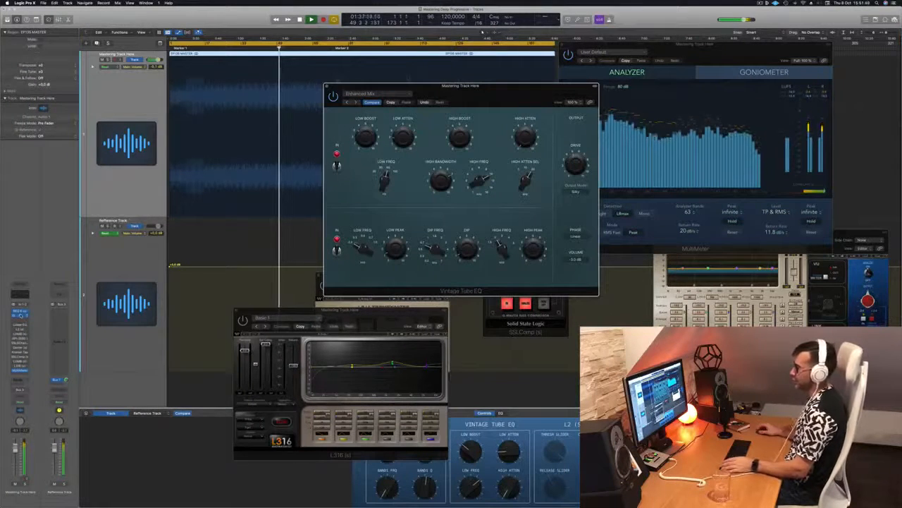
left_click_drag(516, 98, 402, 167)
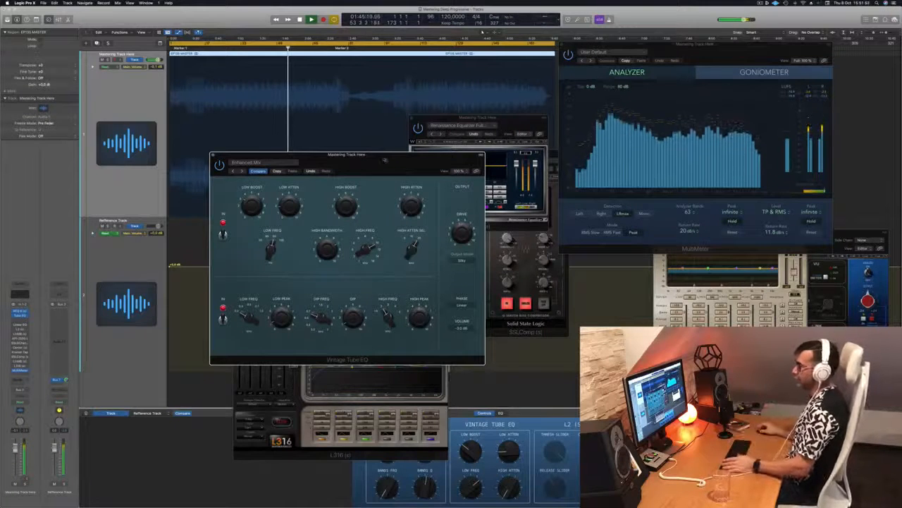
left_click_drag(384, 159, 381, 156)
left_click(209, 153)
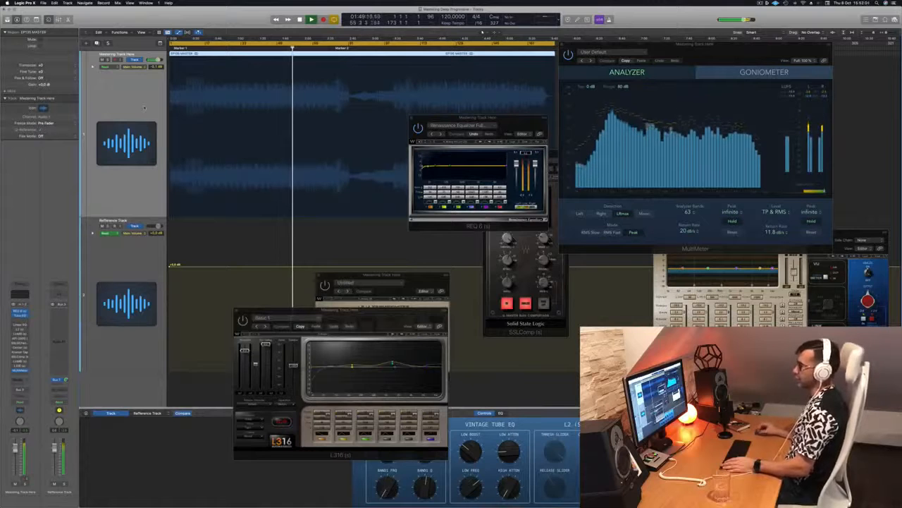
- Restart playback from the beginning of the mastering track and jump ahead to a louder section before the breakdown
key("space")
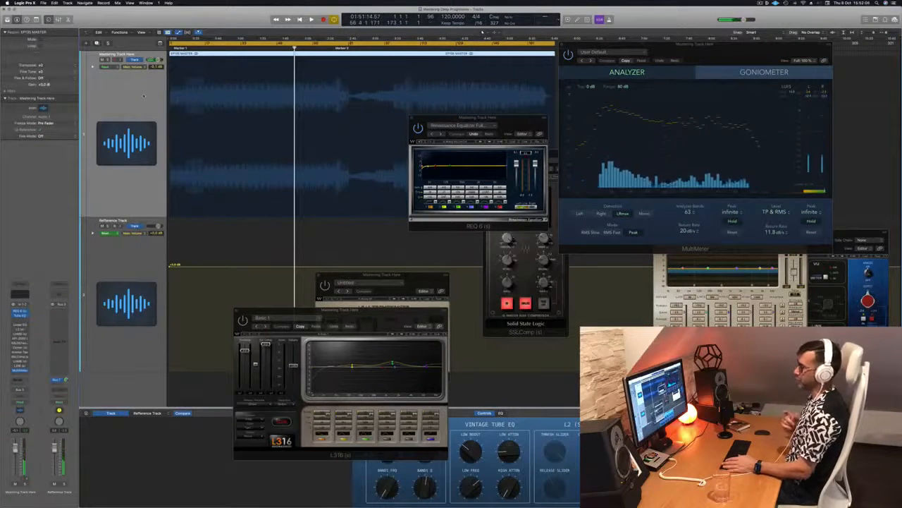
key("Return")
key("space")
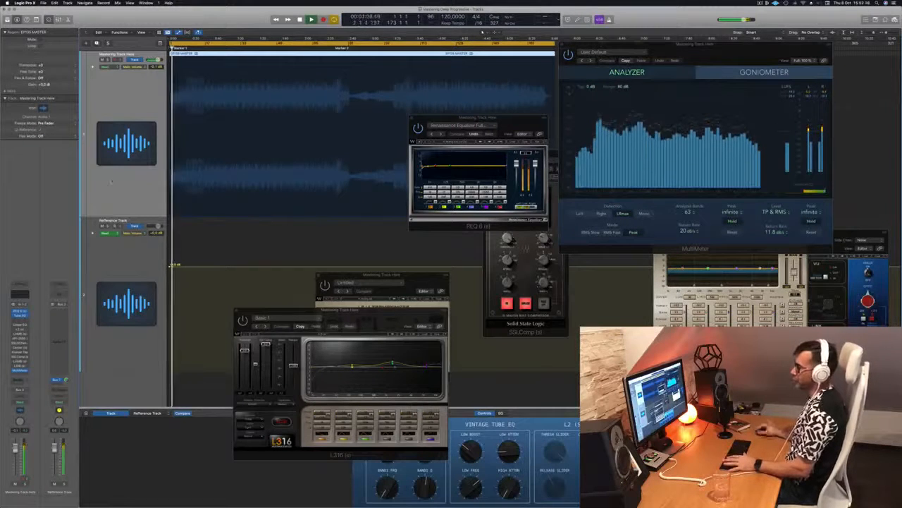
left_click(255, 48)
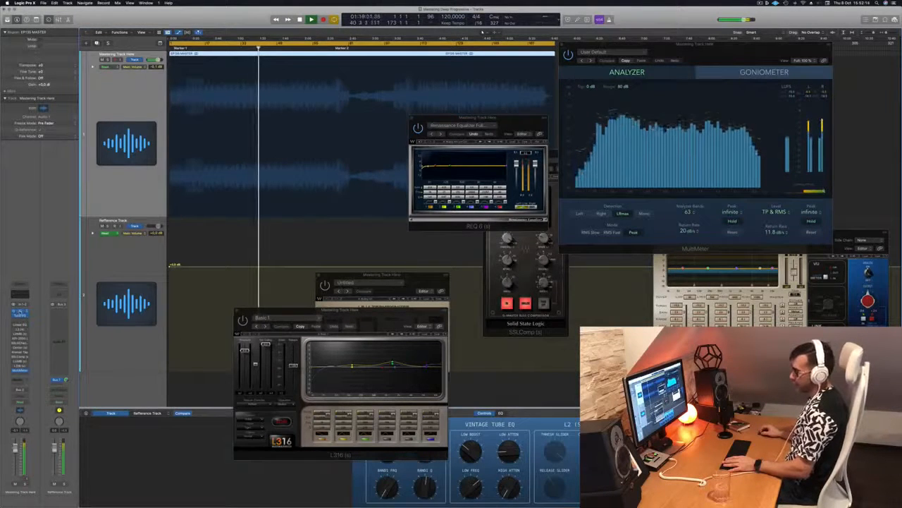
- Close the REQ 6 window and bring the mastering track's L2 limiter to the front
key("super+w")
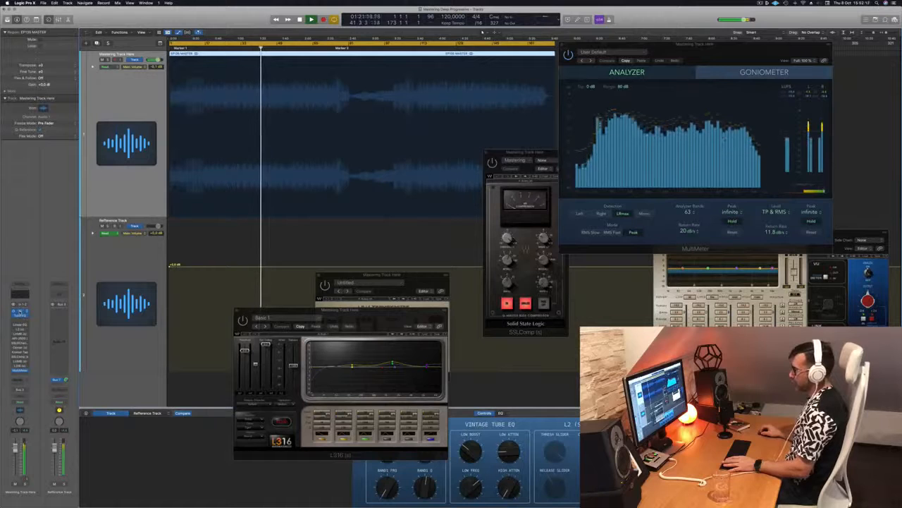
left_click(21, 312)
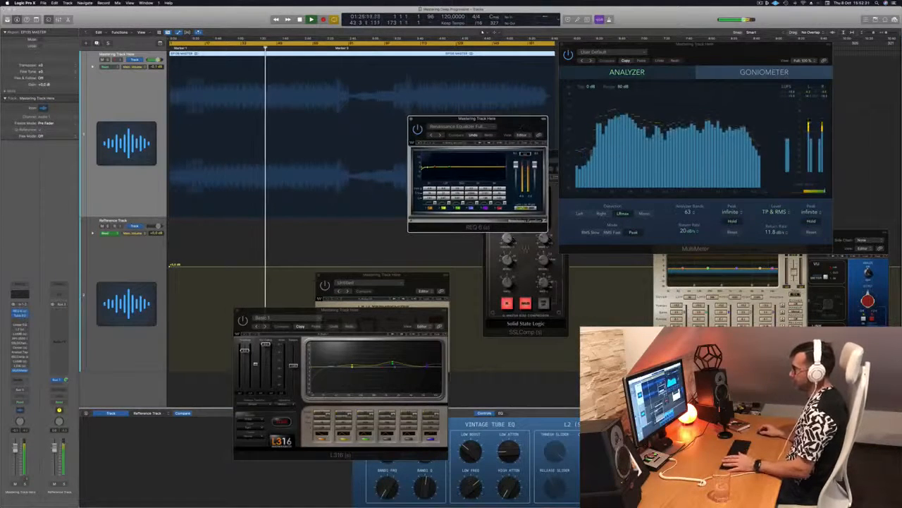
key("super+w")
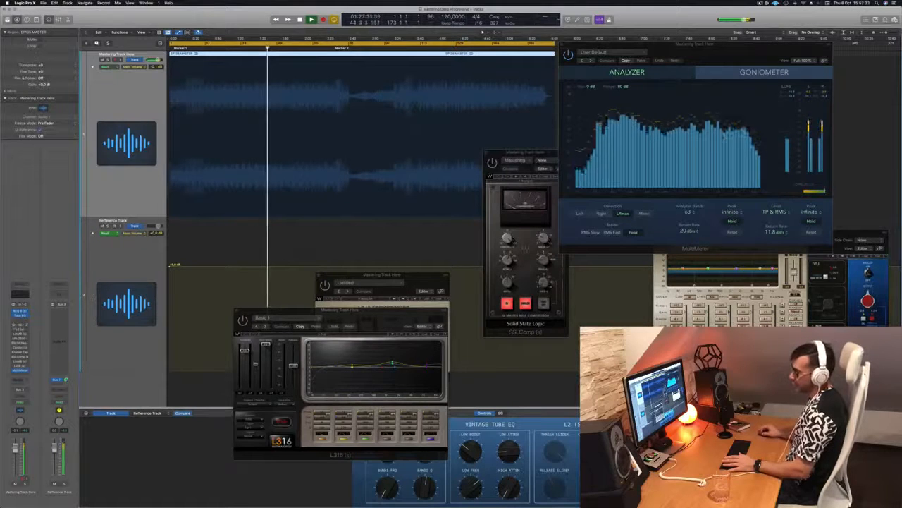
left_click(20, 330)
left_click(21, 329)
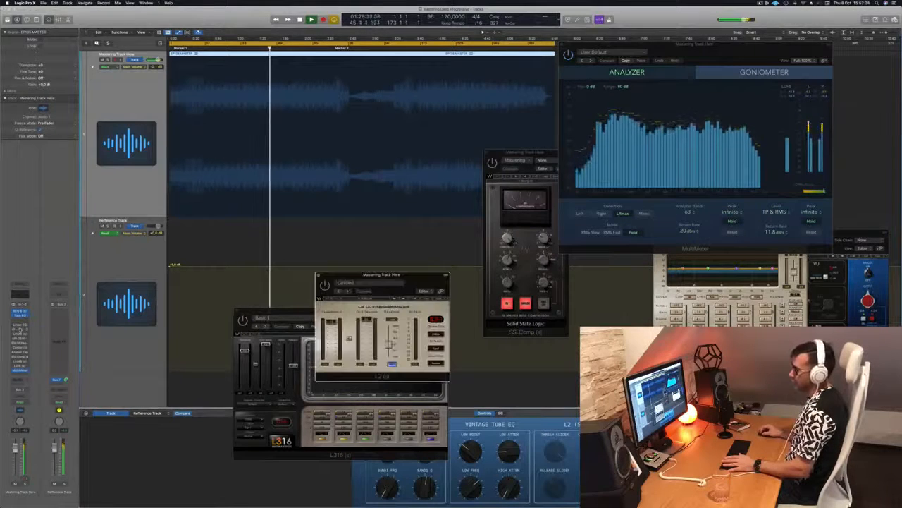
- Lower the L2 limiter's threshold slightly during playback and continue listening from the loud section after the breakdown
left_click_drag(390, 278, 438, 168)
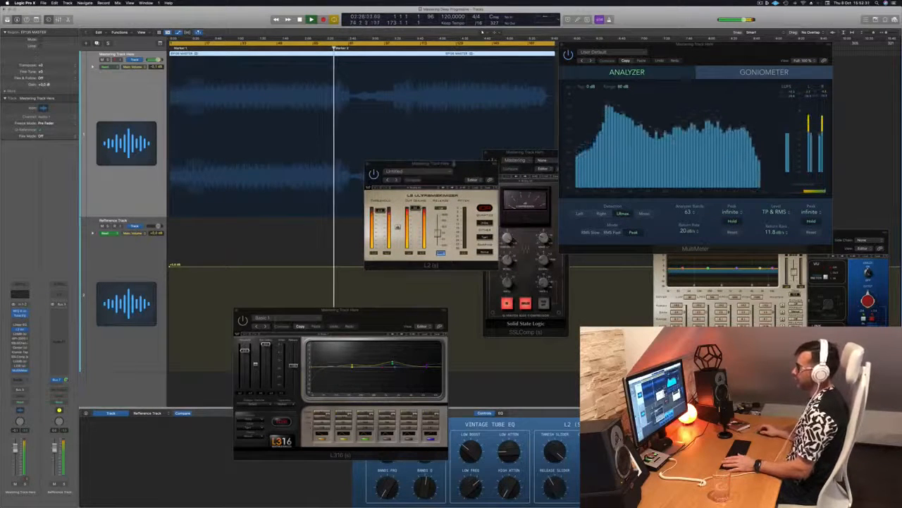
left_click_drag(459, 164, 447, 161)
left_click_drag(367, 206, 367, 207)
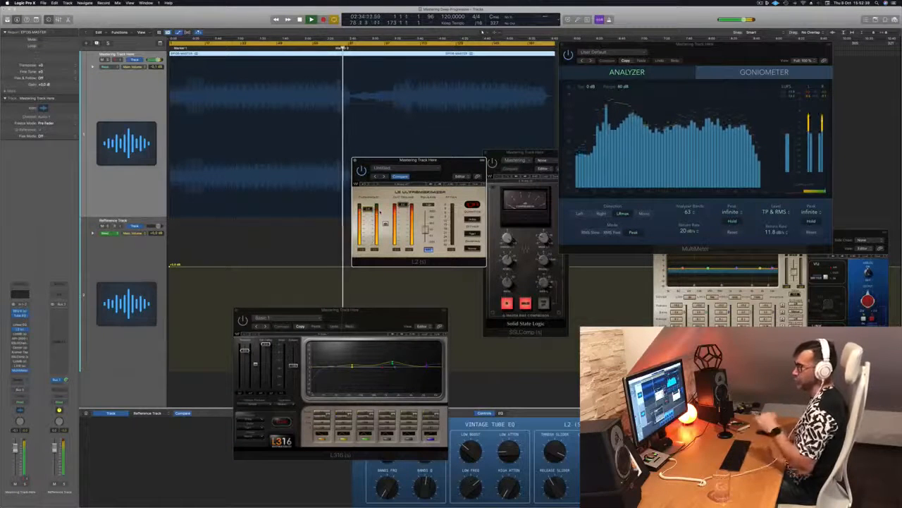
left_click(409, 48)
left_click_drag(443, 162, 441, 173)
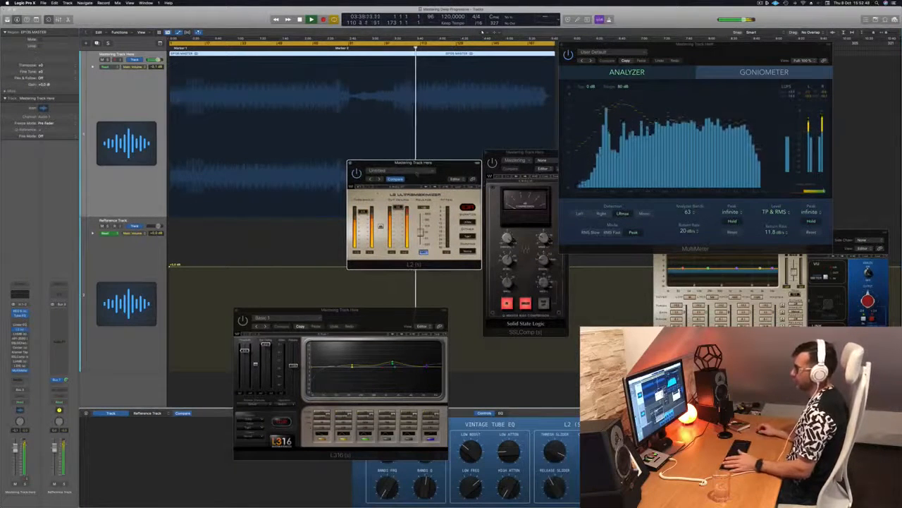
- Move the SSLComp window aside, check the levels in the MultiMeter, and close the L2 limiter
left_click_drag(525, 152, 682, 223)
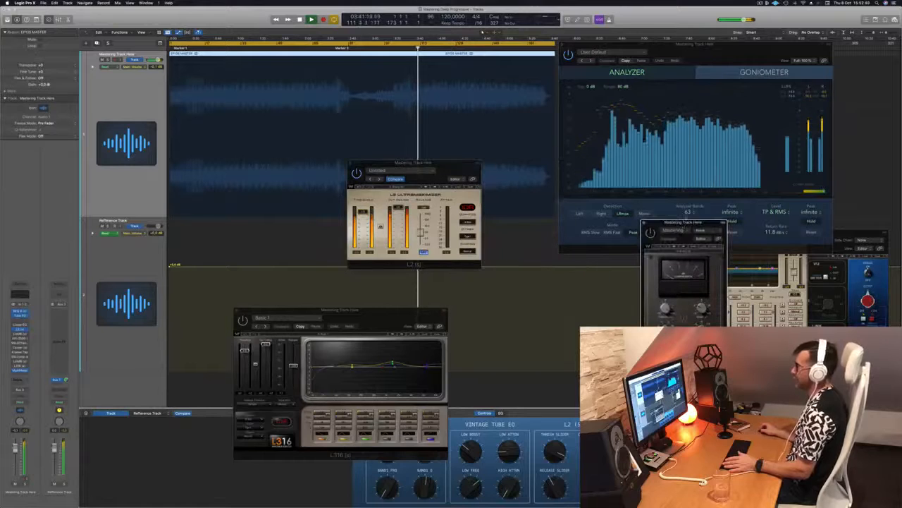
left_click(716, 51)
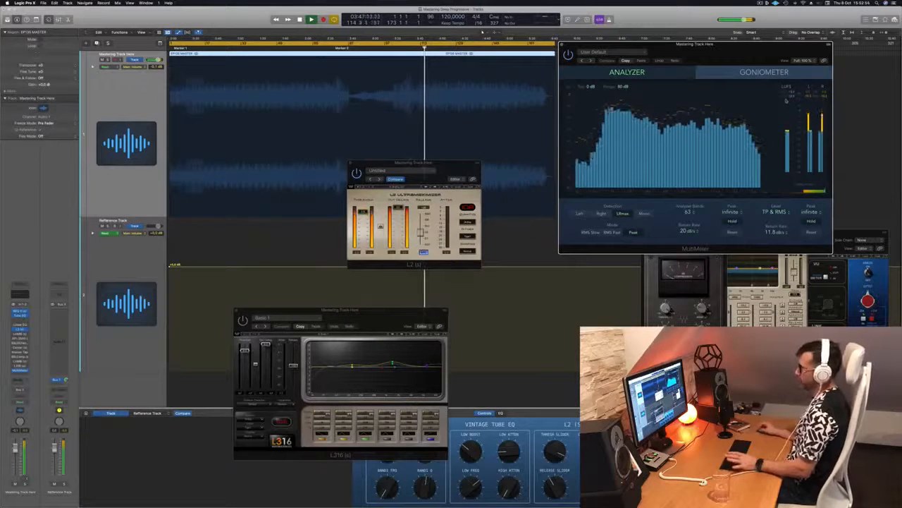
left_click_drag(416, 164, 455, 167)
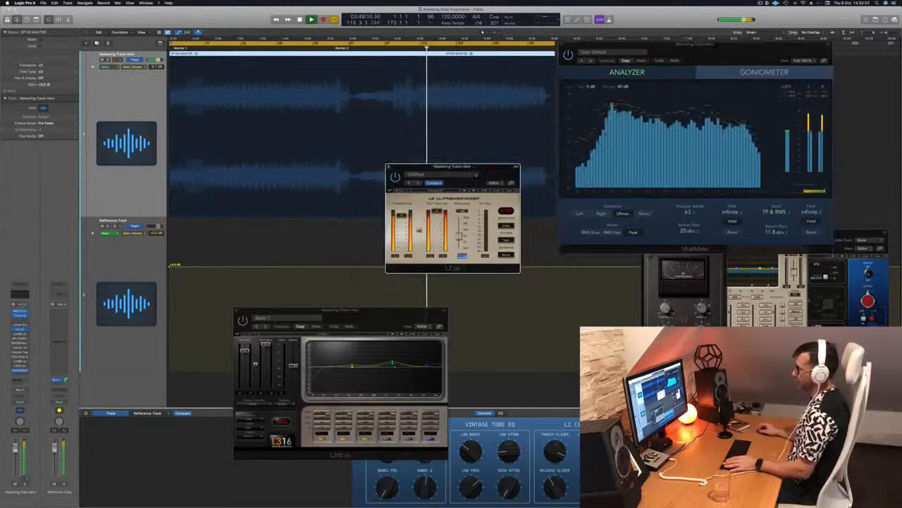
left_click(389, 168)
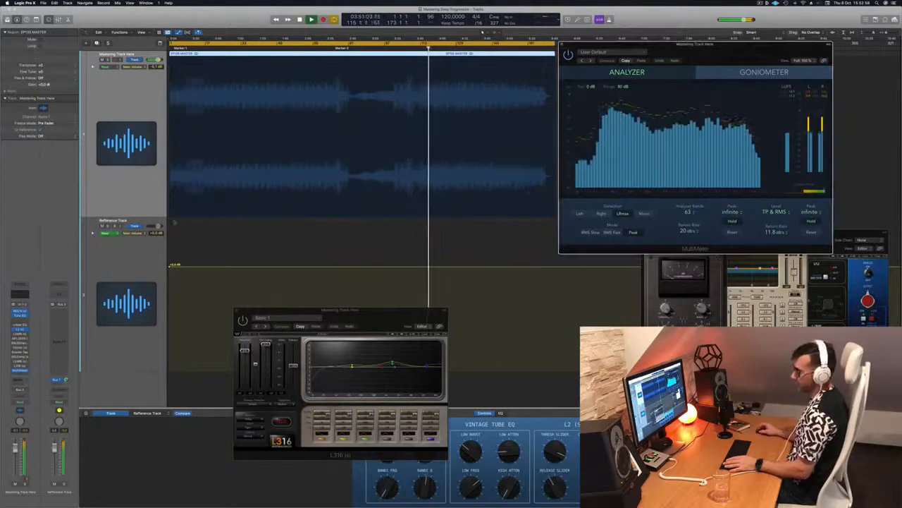
- Open the mastering track's LinMB linear phase multiband and place its window over the waveform, pausing and resuming playback
left_click(20, 334)
left_click_drag(375, 86, 419, 115)
key("space")
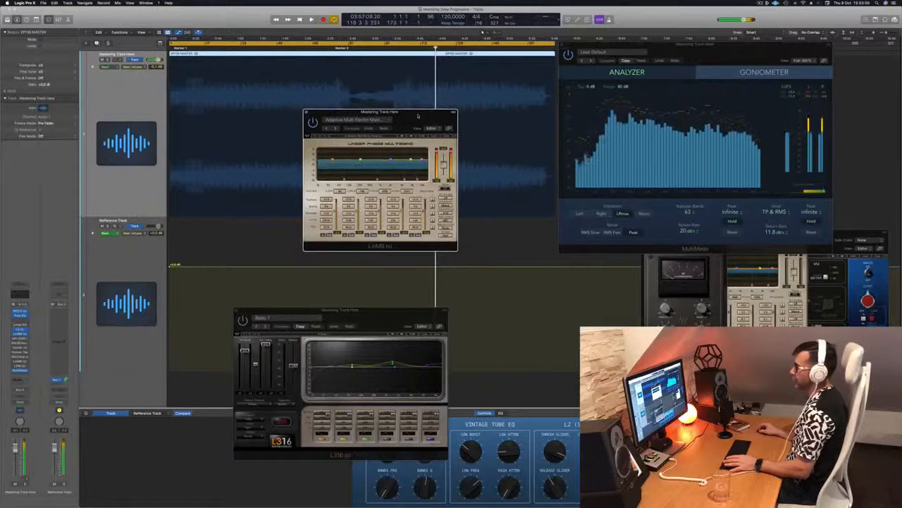
key("space")
left_click_drag(418, 117, 456, 119)
- Set the cycle range to start at bar 65, shortly before the breakdown, and start playback from there
double_click(322, 49)
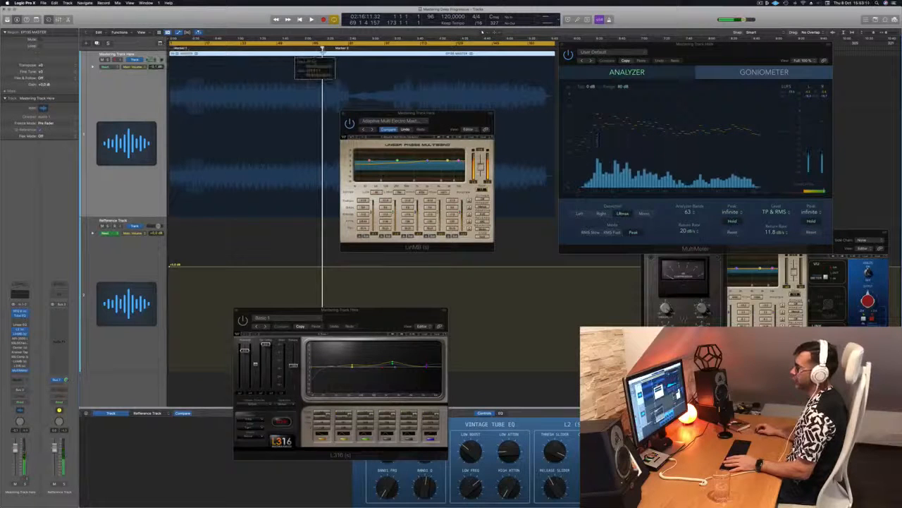
left_click_drag(170, 44, 311, 44)
key("space")
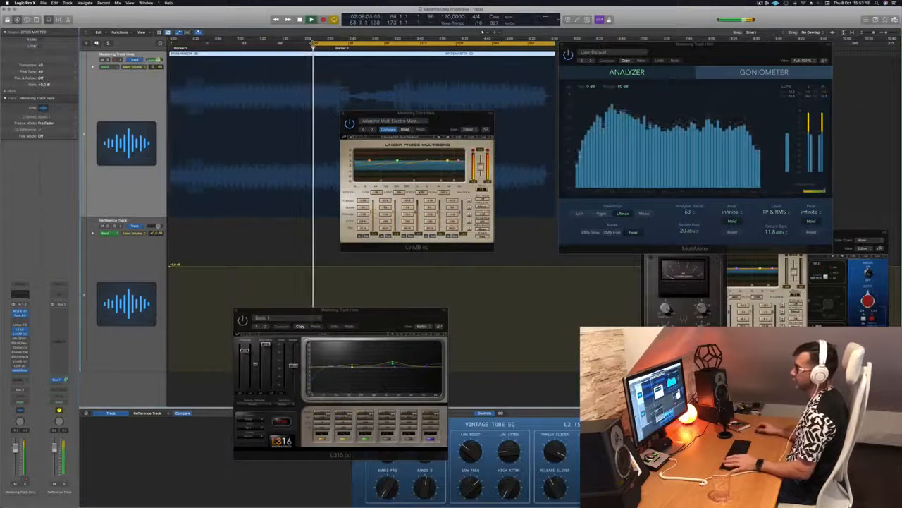
- Listen to the track with the LinMB multiband in view, first before the breakdown and then in the loud section after it
left_click_drag(399, 113, 389, 113)
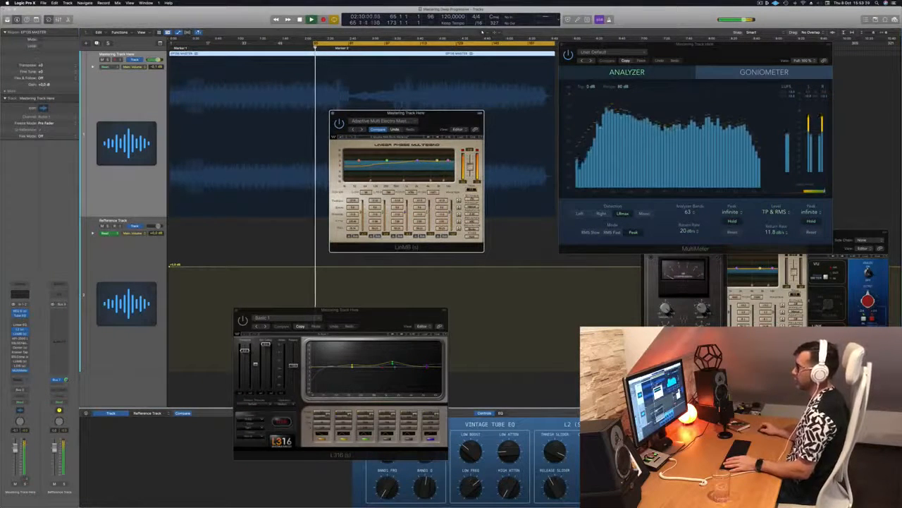
left_click_drag(444, 113, 457, 115)
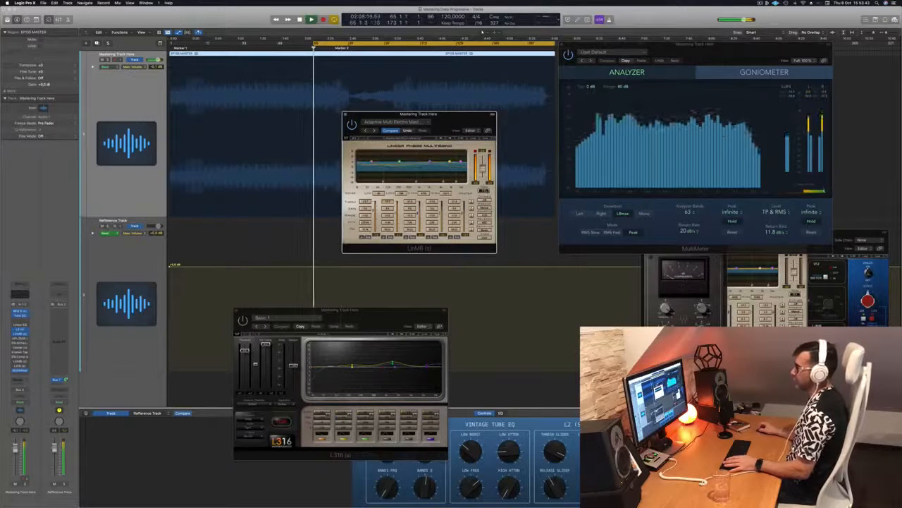
left_click_drag(455, 117, 501, 137)
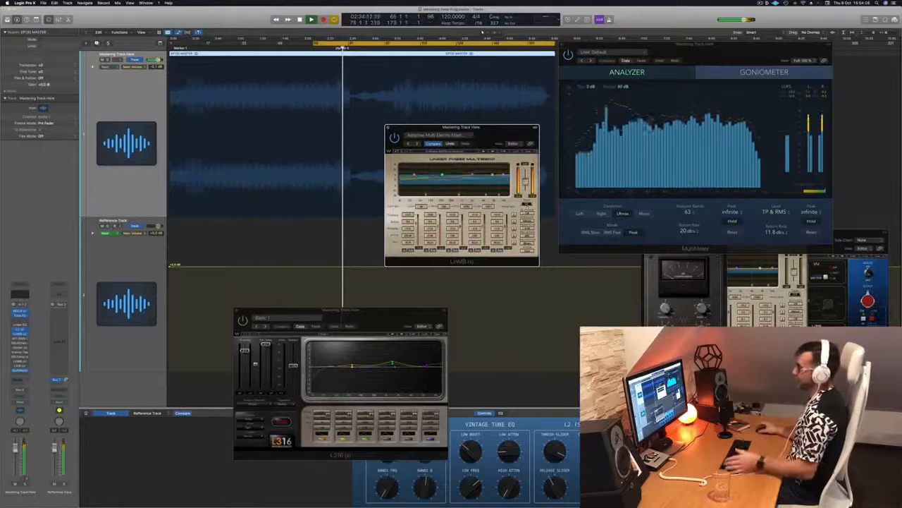
left_click(421, 47)
mouse_move(495, 137)
left_mouse_down()
mouse_move(469, 144)
mouse_move(500, 140)
left_mouse_up()
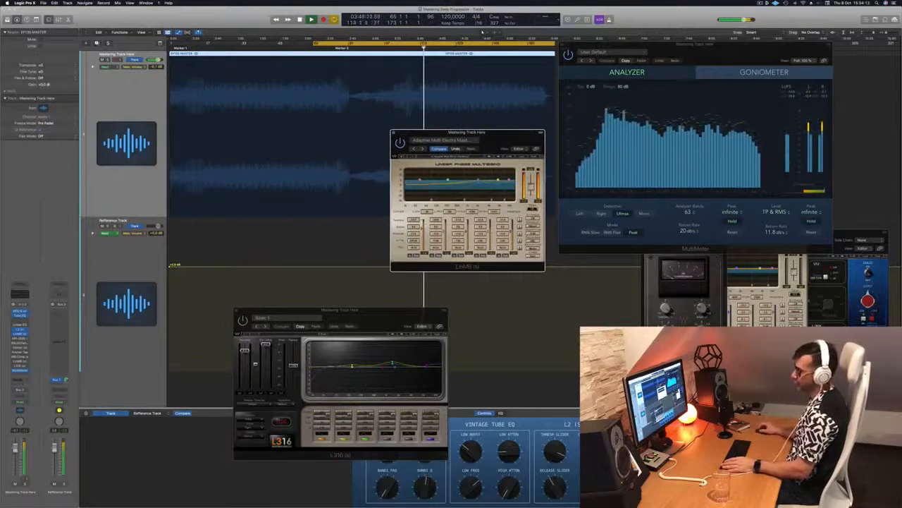
- Bring the API-2500 compressor in front of the LinMB window and restart playback from the cycle start
left_click(20, 339)
left_click(20, 340)
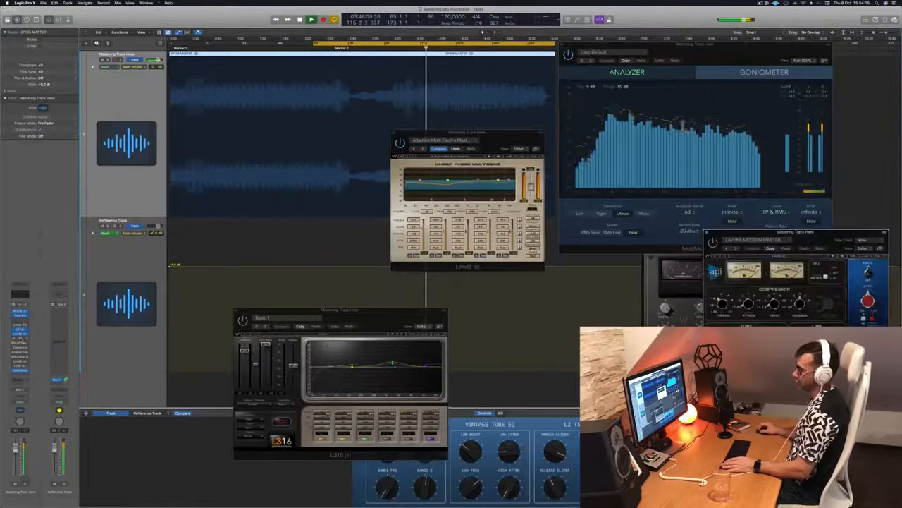
left_click_drag(826, 239, 512, 212)
key("space")
key("space")
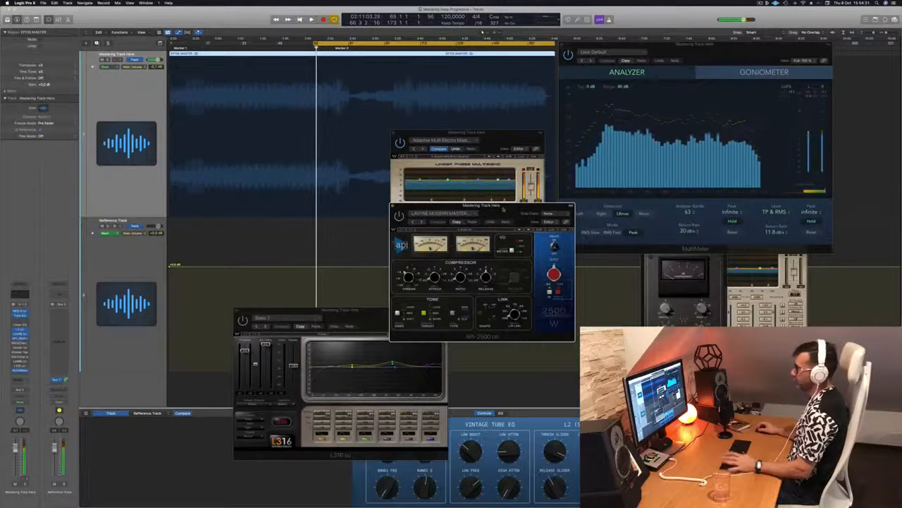
left_click_drag(497, 206, 511, 201)
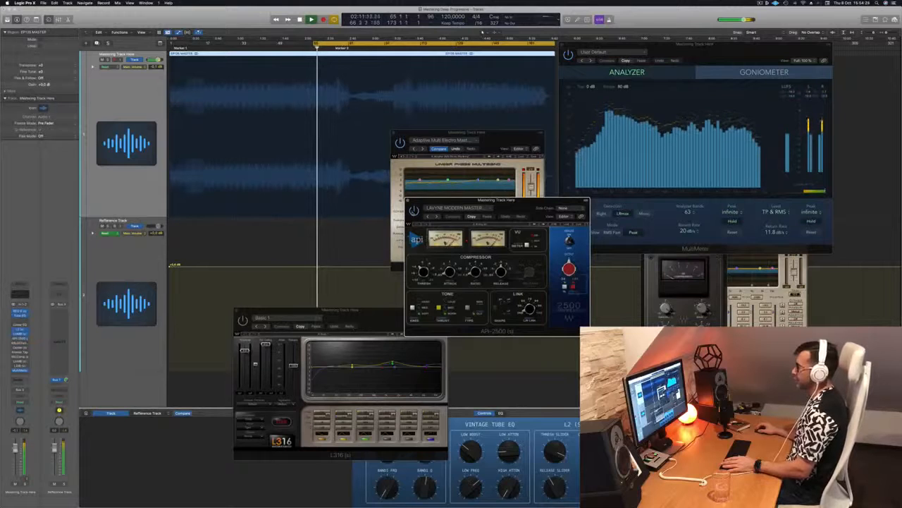
left_click_drag(516, 201, 517, 200)
- Move the LinMB window over the analyzer and audition the track with the API-2500 in front, pausing and resuming playback
left_click_drag(521, 135, 750, 86)
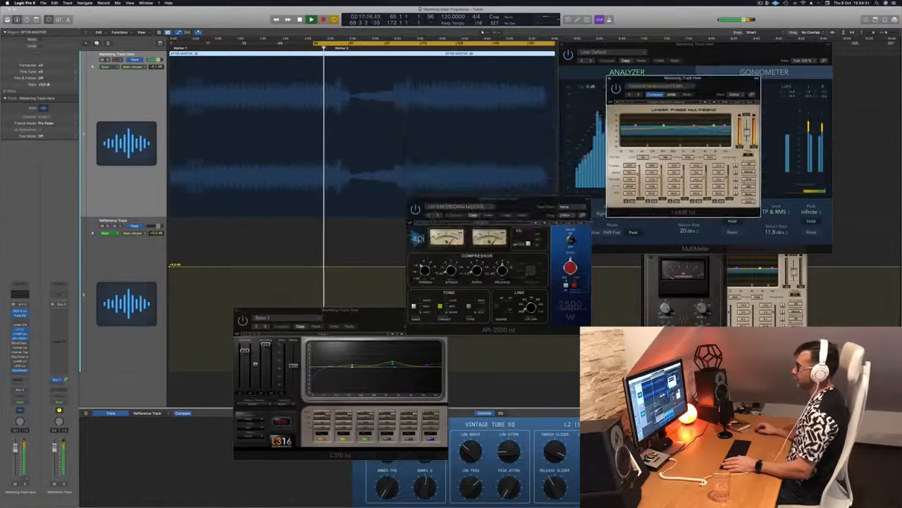
left_click(427, 282)
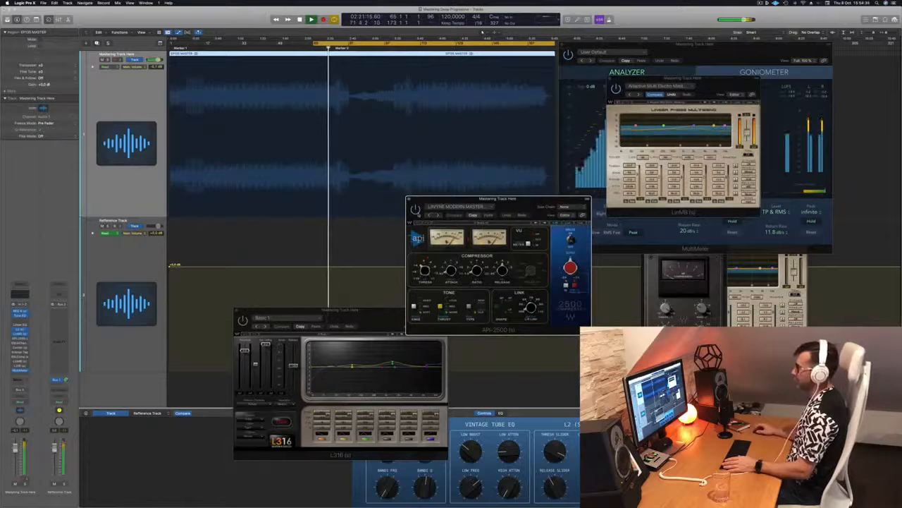
key("space")
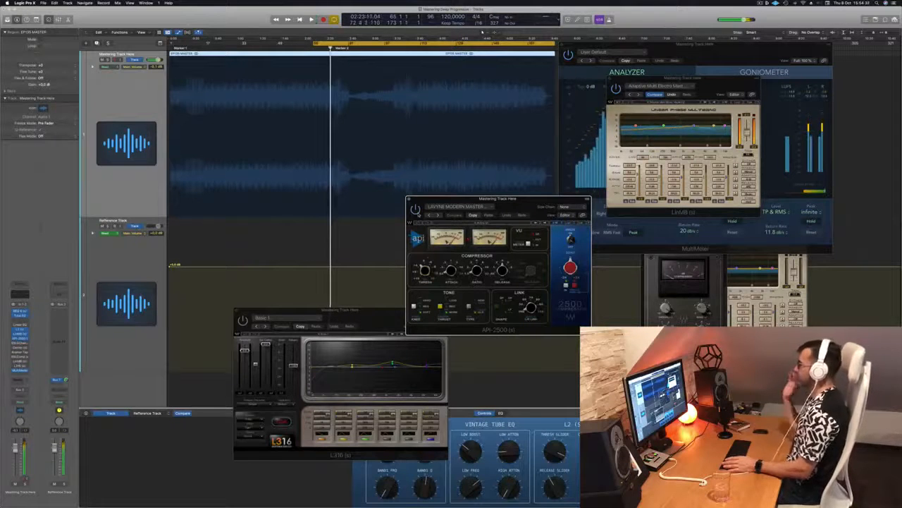
key("space")
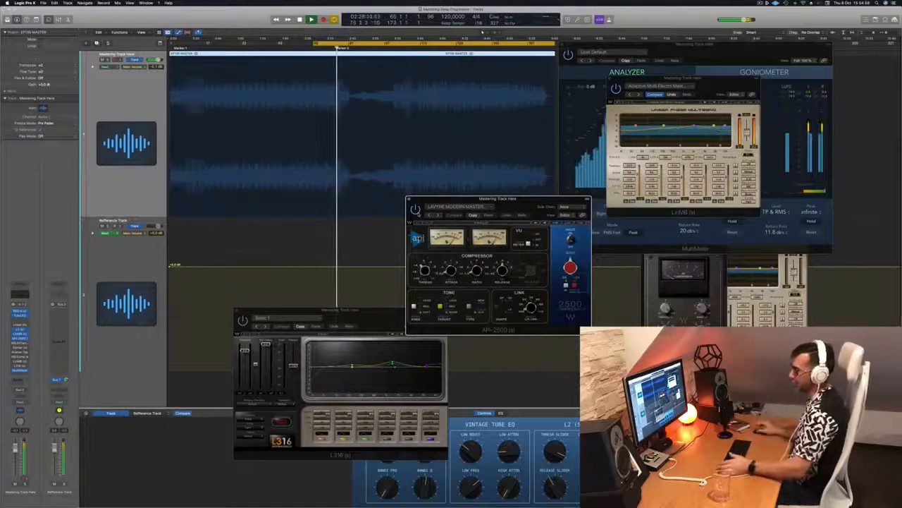
- Place the API-2500 window beside the LinMB and replay the track from the start of the cycle range
left_click_drag(526, 204, 528, 91)
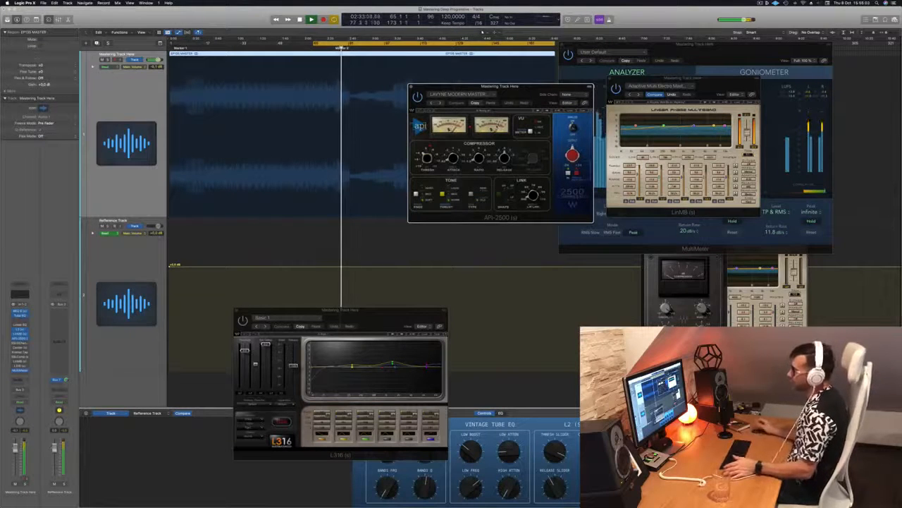
left_click_drag(516, 91, 523, 91)
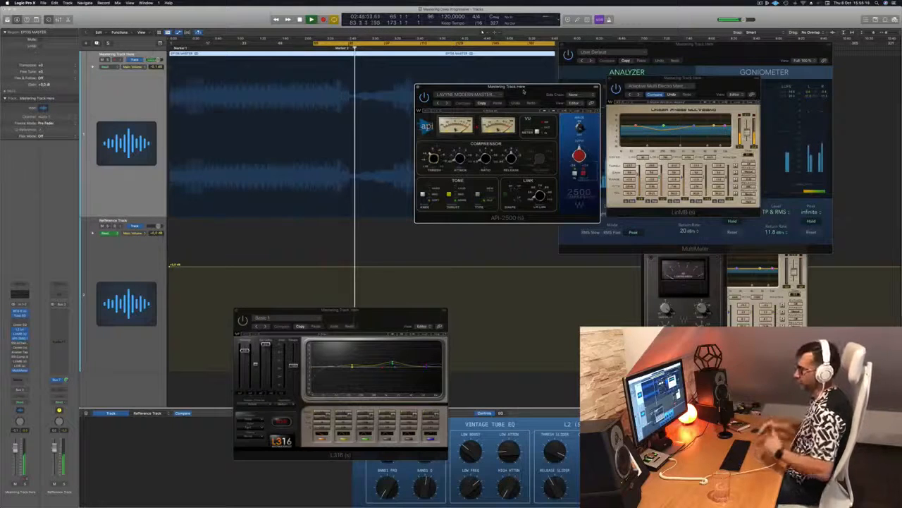
key("space")
key("space")
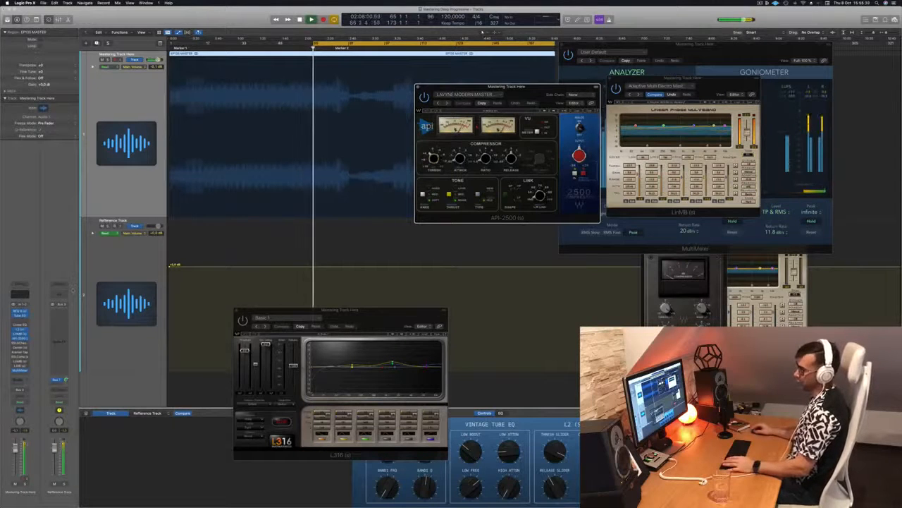
- Open the SSLGChannel plug-in, audition the track from the cycle start with it in view, then close it and stop playback
left_click(20, 343)
key("space")
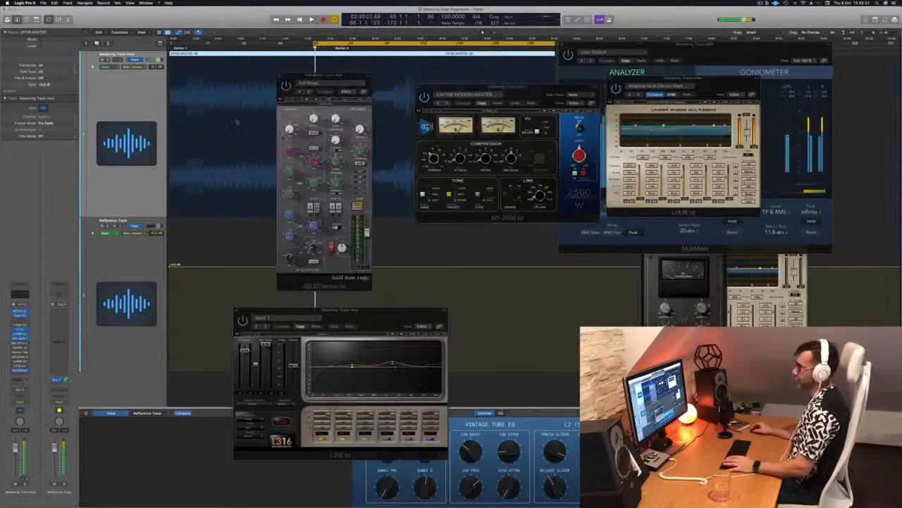
left_click_drag(336, 78, 380, 91)
key("space")
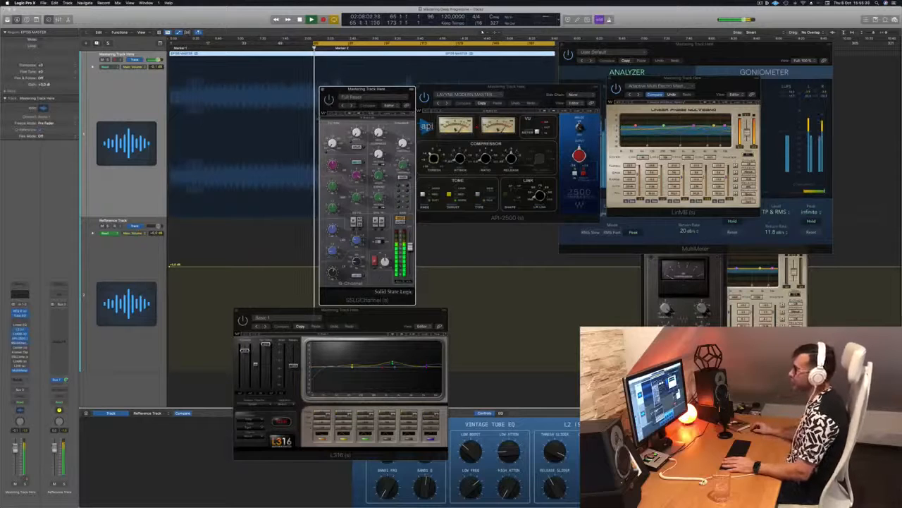
left_click_drag(340, 89, 356, 90)
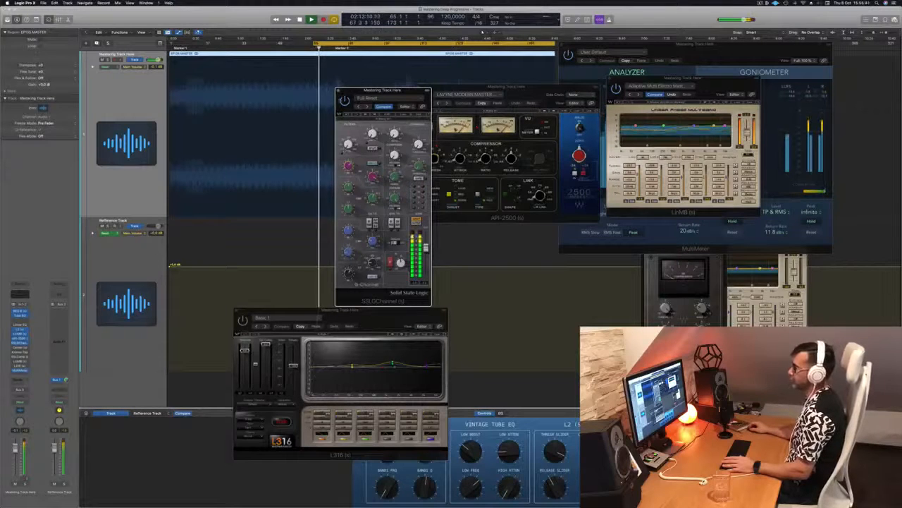
key("super+w")
key("space")
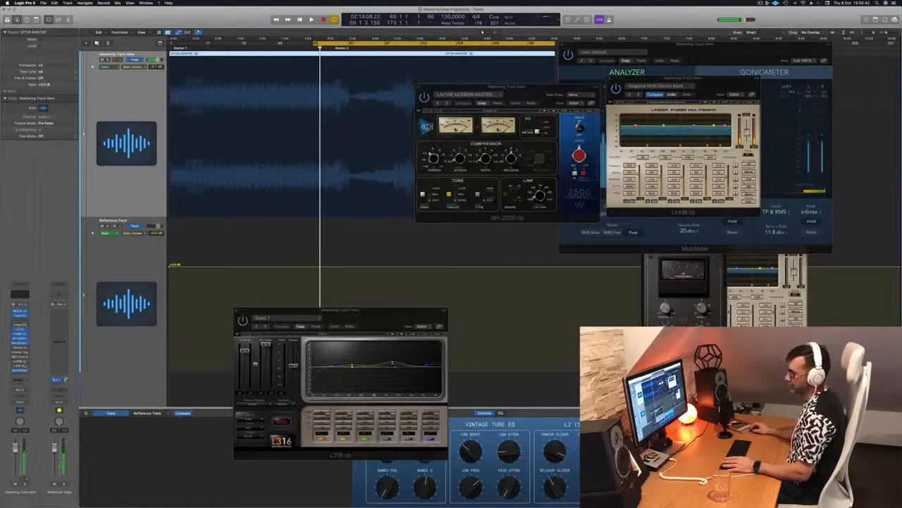
- Replace the SSLGChannel plug-in on the mastering track with the Vintage Console EQ and reposition its window
left_click(28, 342)
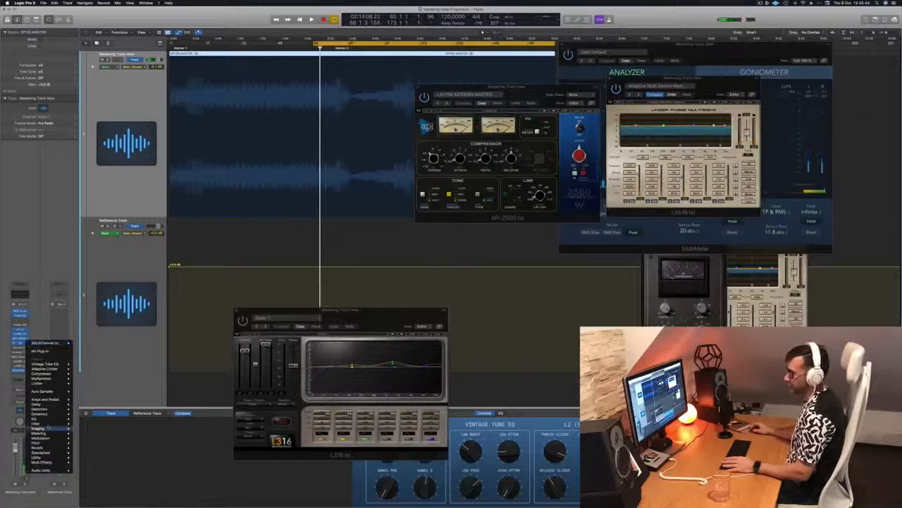
mouse_move(43, 419)
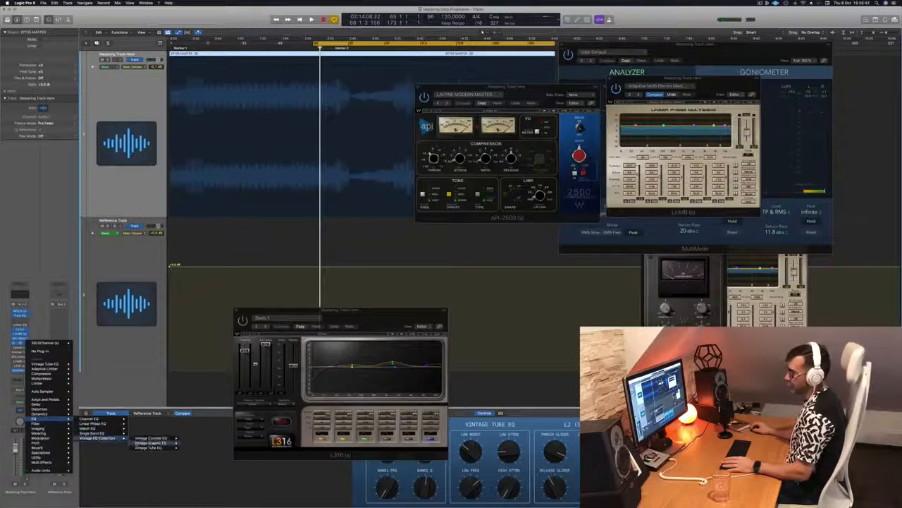
left_click(190, 443)
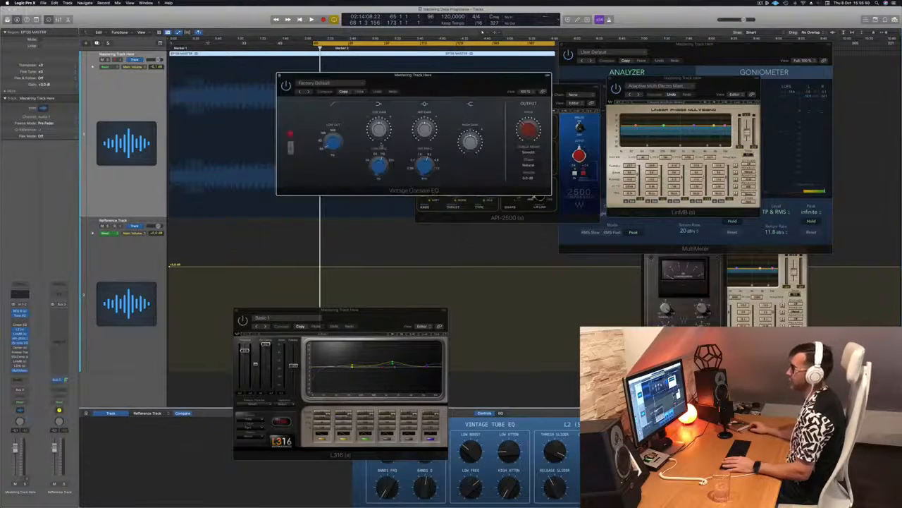
left_click_drag(454, 89, 430, 114)
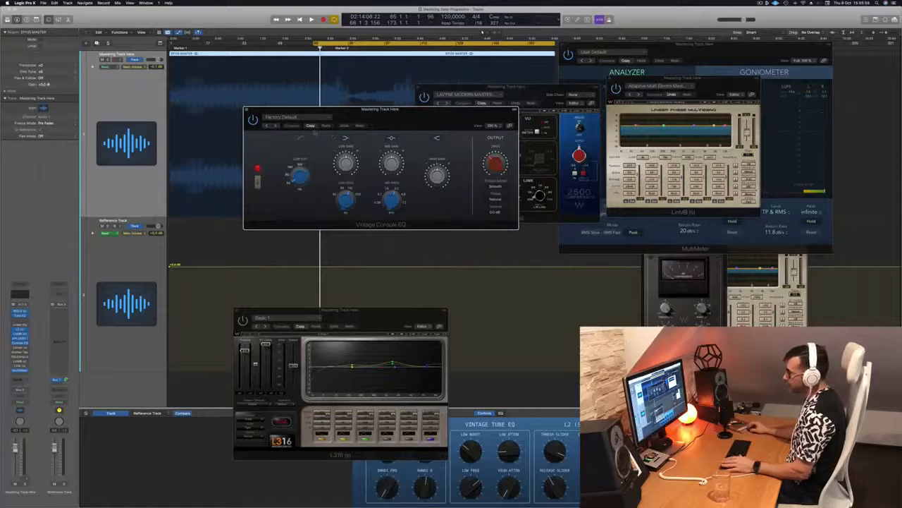
- Load the Hot & Bright preset in the Vintage Console EQ, move its window lower, and play the track
left_click(295, 118)
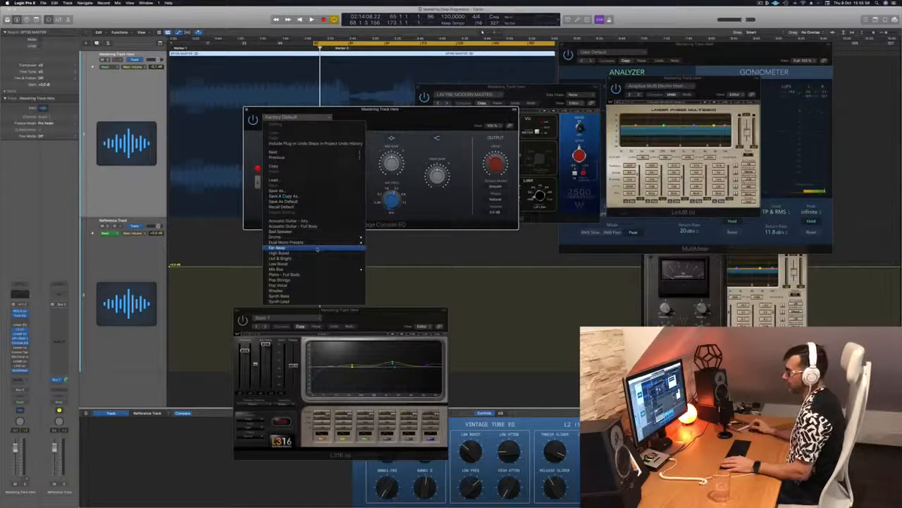
mouse_move(319, 243)
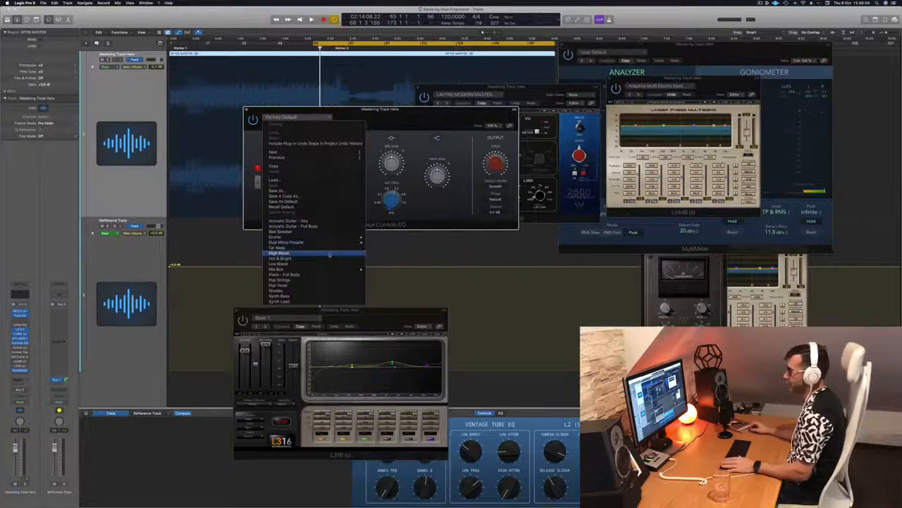
left_click(332, 259)
left_click_drag(418, 120, 488, 201)
key("space")
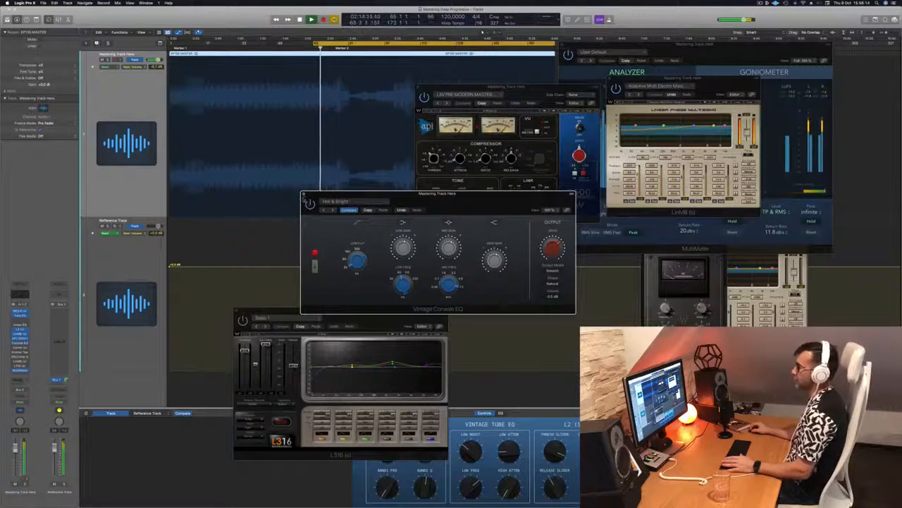
- Close the Vintage Console EQ window and restart playback of the track from the cycle start
left_click(304, 195)
key("space")
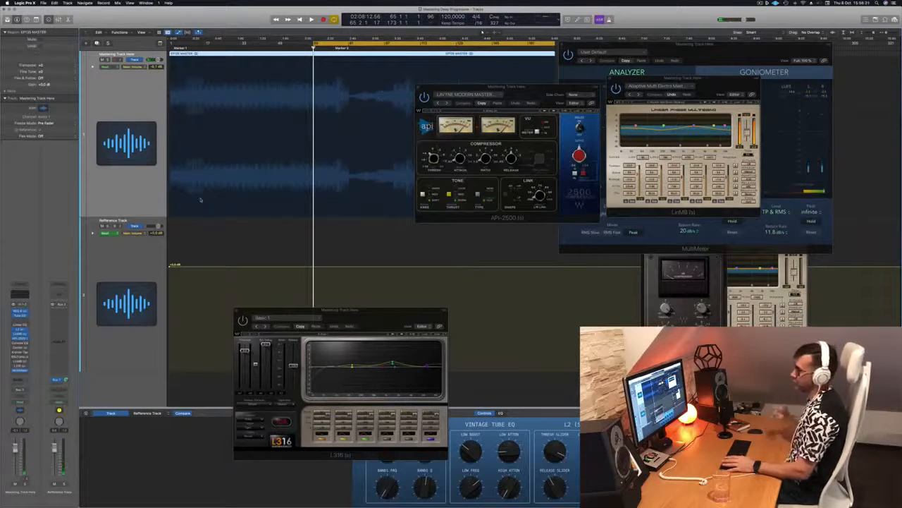
key("space")
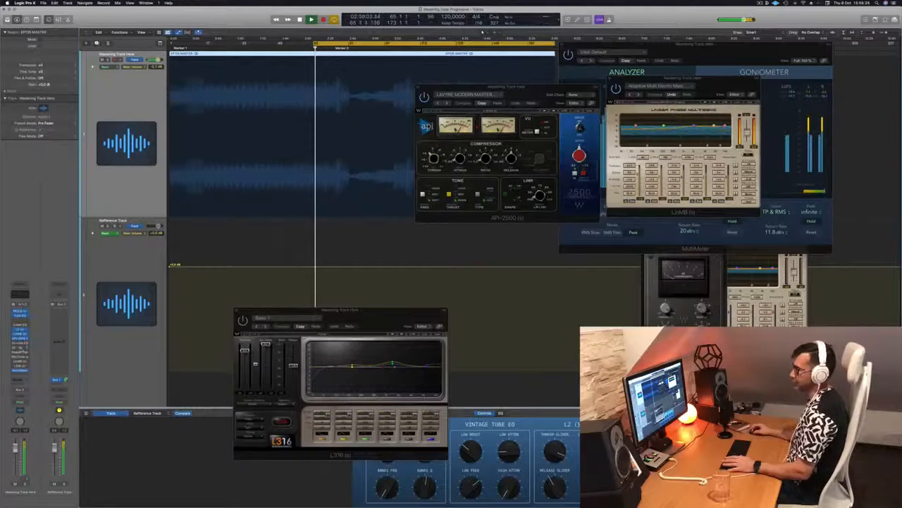
- Open the Center plug-in on the mastering track, place its window beside the API-2500, and slightly raise the Sides fader during playback
left_click(23, 347)
key("space")
left_click_drag(371, 76, 421, 76)
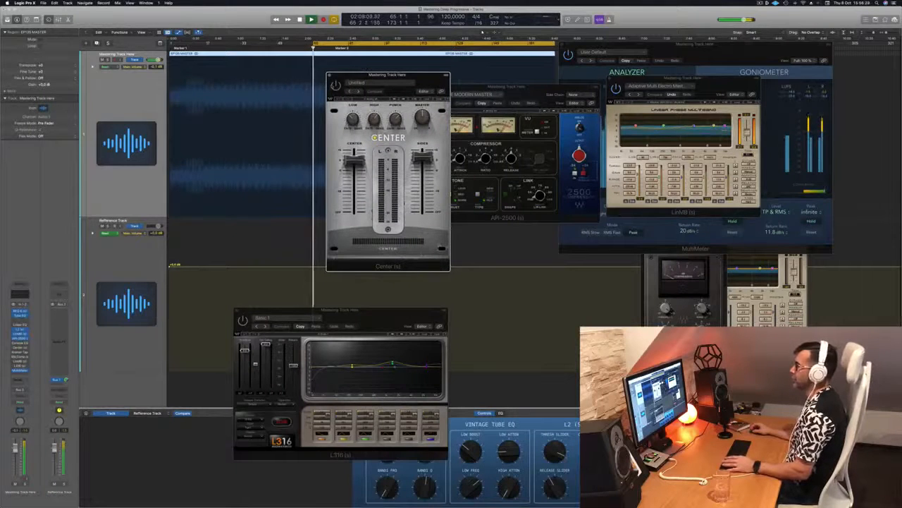
left_click_drag(367, 75, 426, 93)
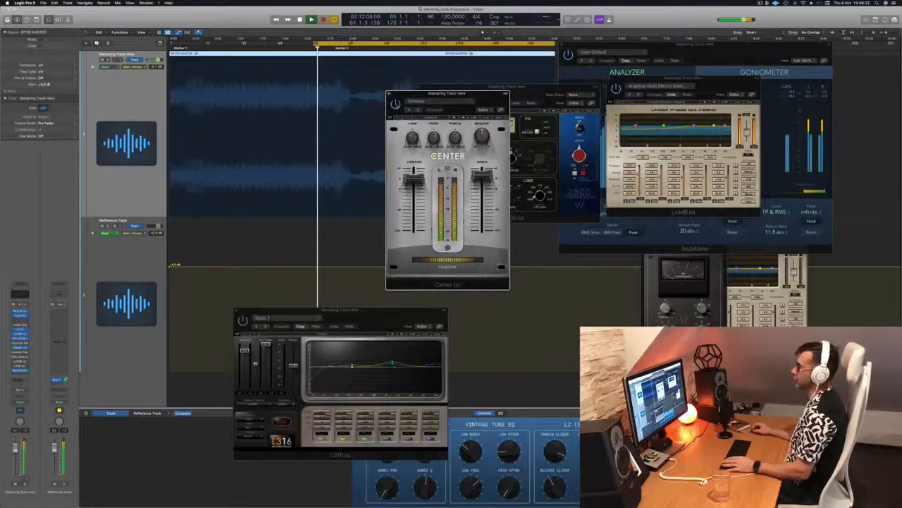
left_click_drag(484, 178, 484, 174)
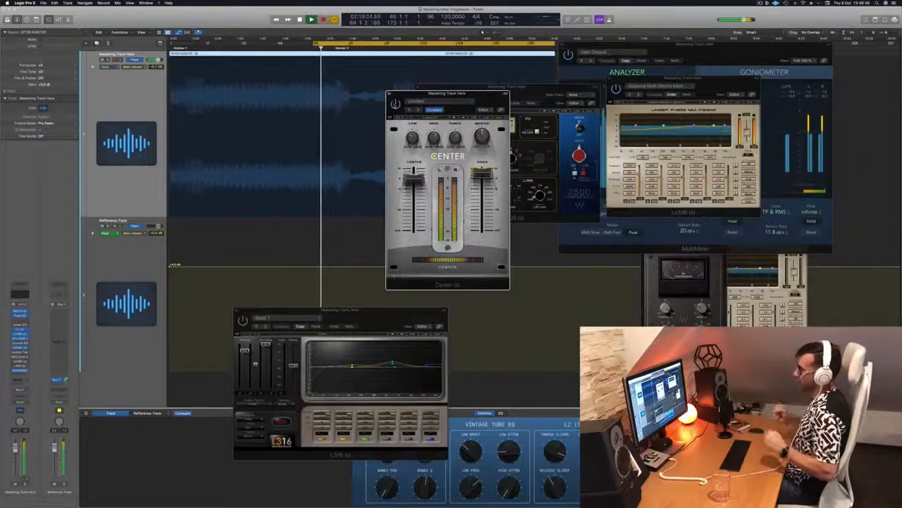
- Audition the track with the Center plug-in in view, close it, and move the L316 window below the API-2500
left_click_drag(485, 103, 500, 122)
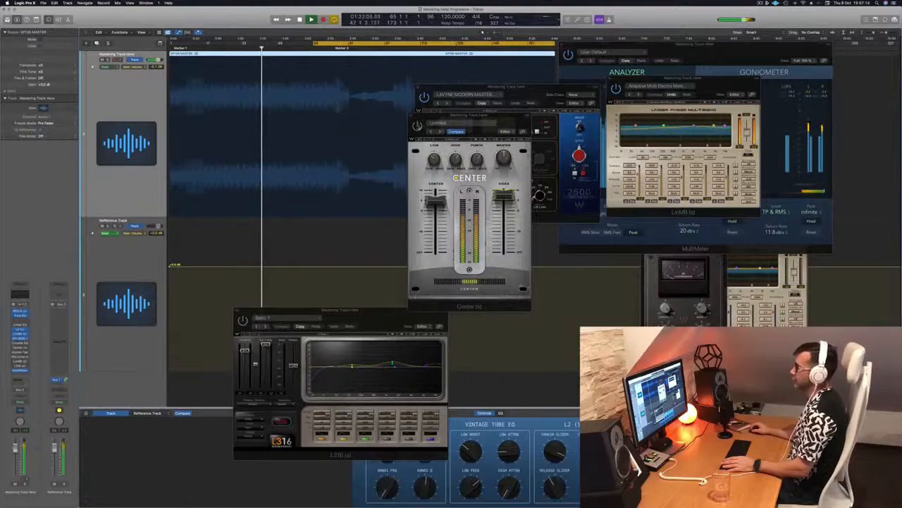
left_click(418, 127)
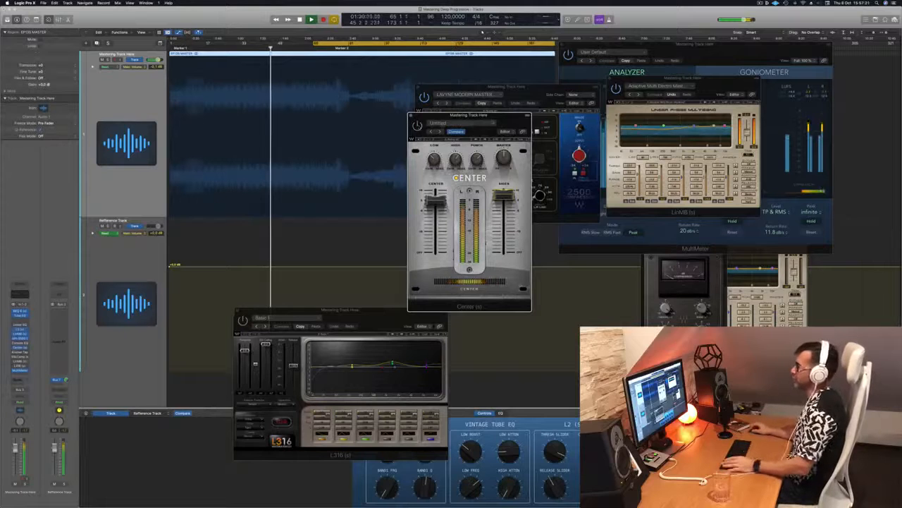
left_click_drag(506, 121, 500, 125)
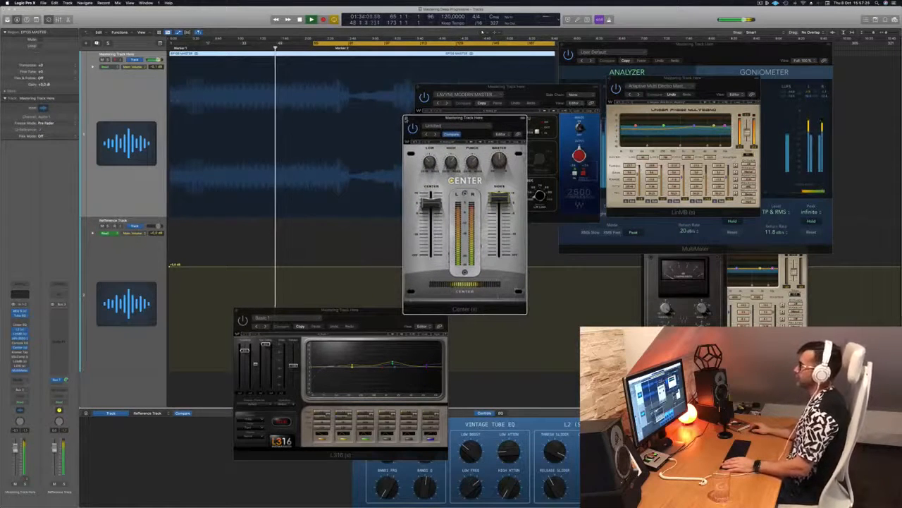
left_click(406, 118)
left_click_drag(341, 310, 581, 233)
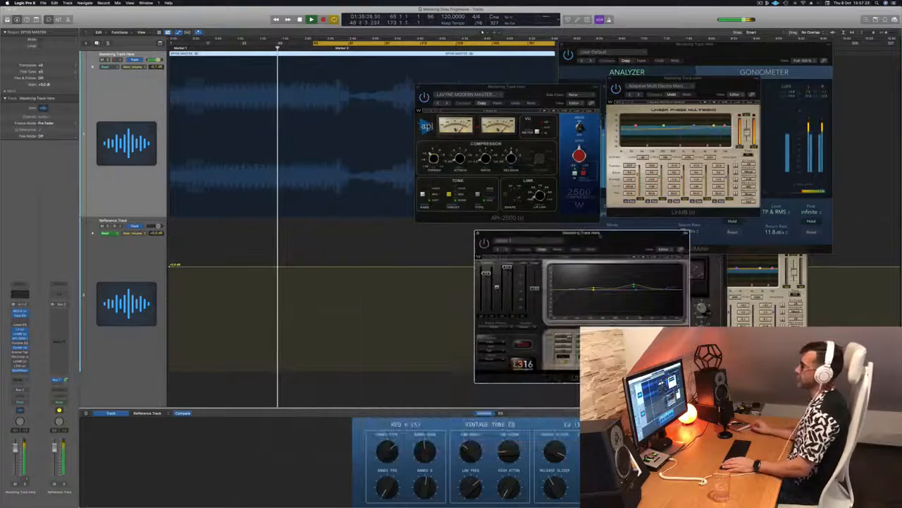
left_click(121, 183)
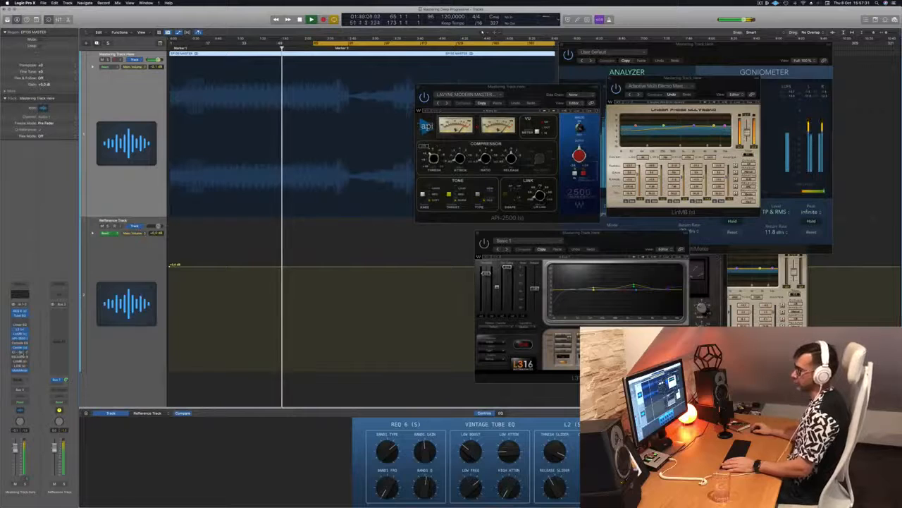
- Open the Kramer Tape plug-in, audition the track from the cycle start with it in view, then close it and restart playback
left_click(20, 350)
key("space")
key("space")
left_click_drag(410, 82, 478, 87)
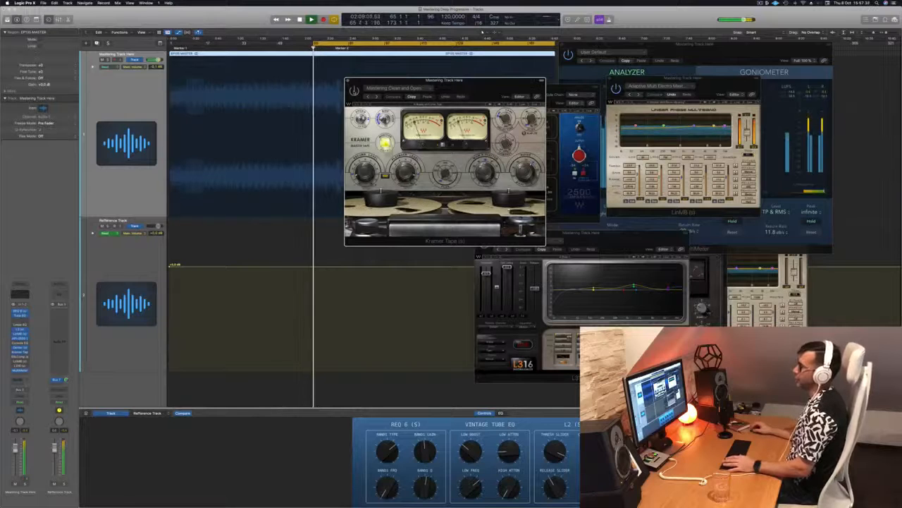
left_click_drag(471, 90, 455, 95)
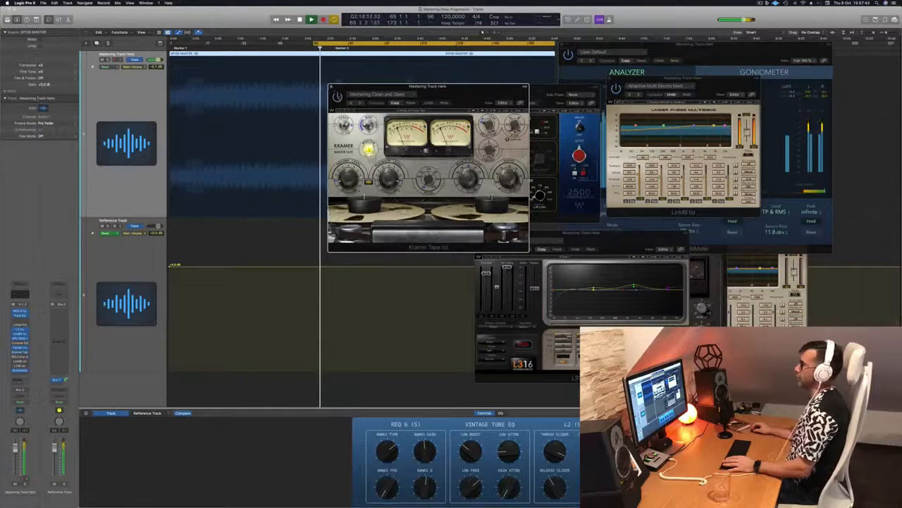
left_click(331, 88)
key("space")
key("space")
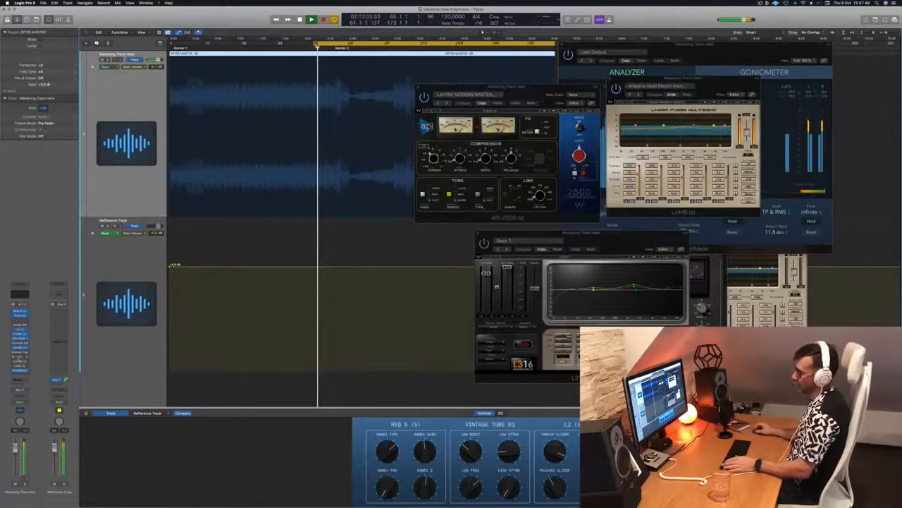
- Open the SSLComp plug-in, replay the track from the cycle start, and place its window beside the API-2500
left_click(19, 357)
left_click(19, 357)
key("space")
key("space")
left_click_drag(706, 222, 427, 65)
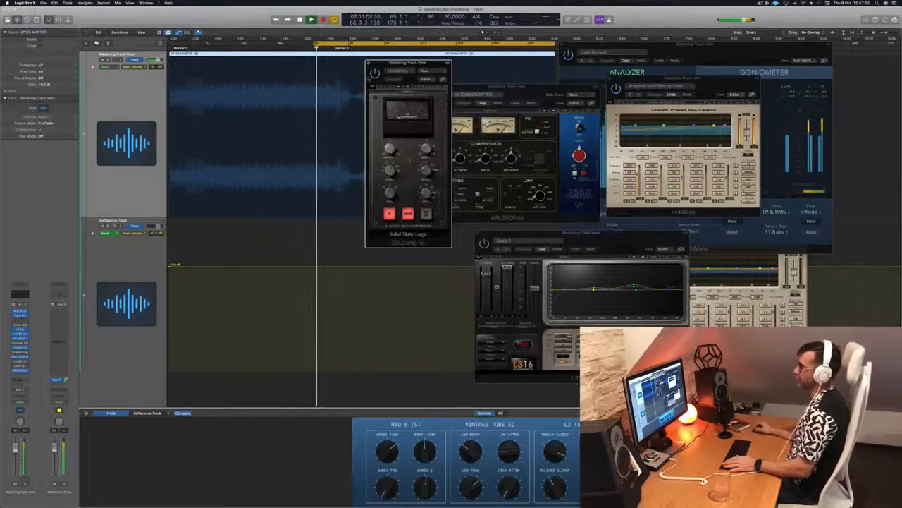
left_click_drag(405, 64, 414, 66)
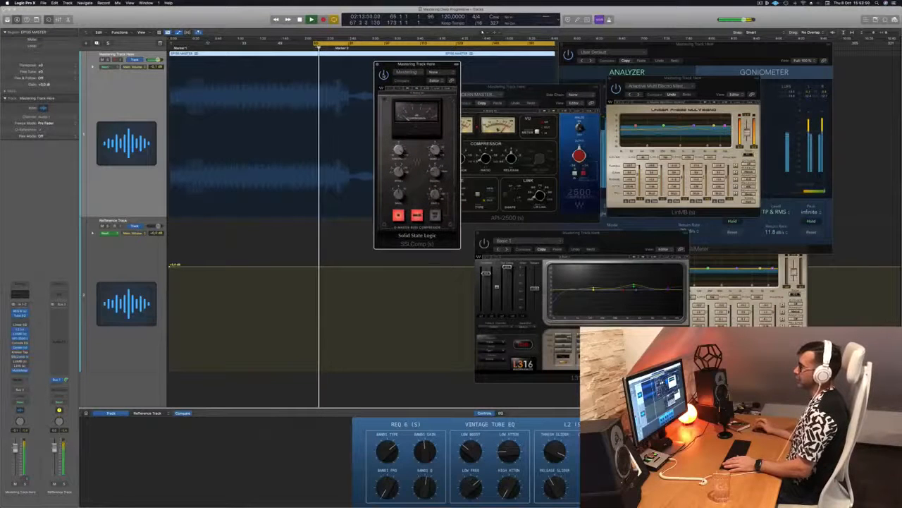
- Audition the SSLComp with replays from the cycle start and position its window over the API-2500
left_click_drag(418, 67, 527, 120)
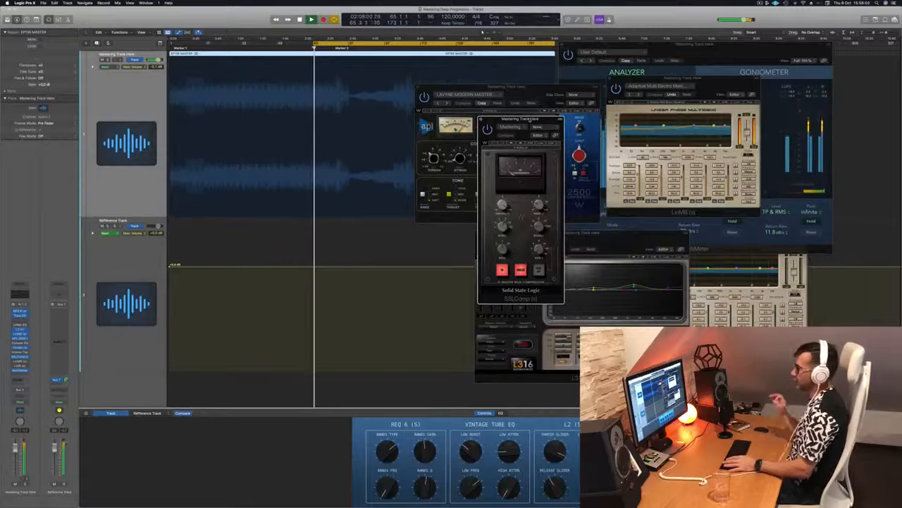
left_click_drag(529, 119, 524, 117)
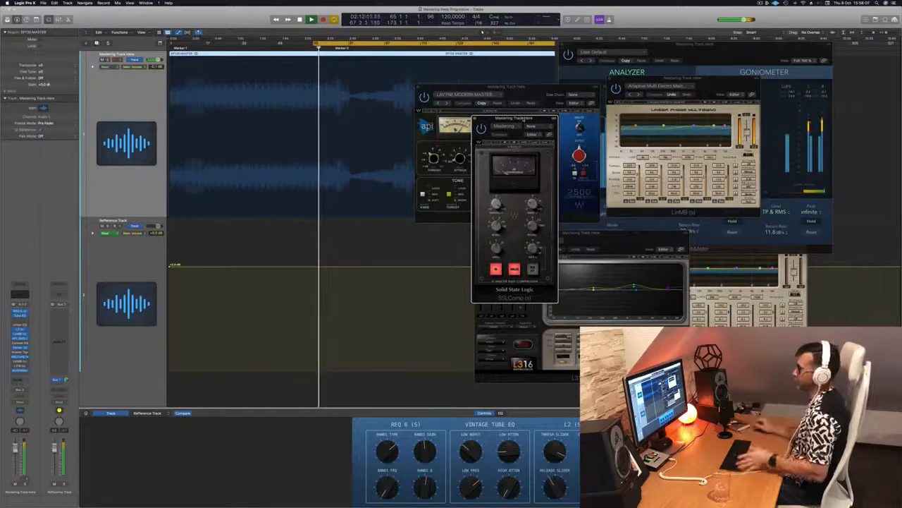
left_click_drag(526, 118, 513, 114)
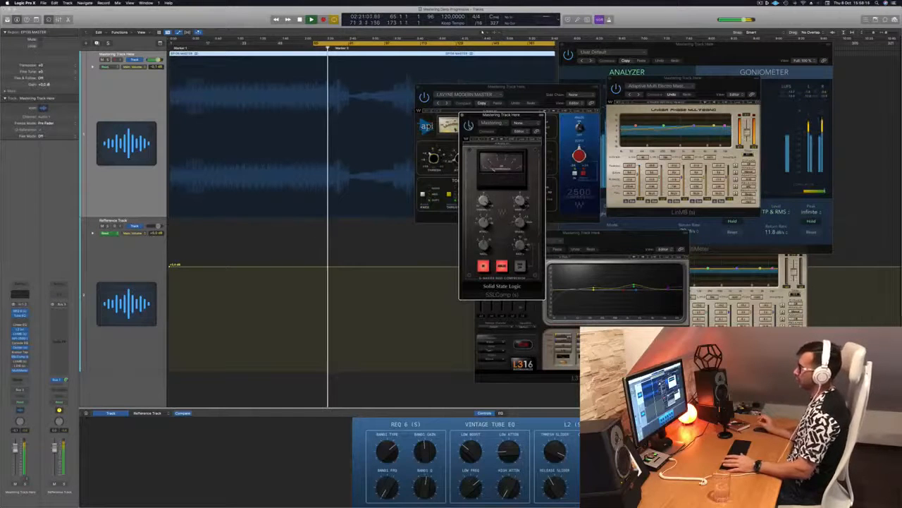
left_click_drag(501, 115, 624, 110)
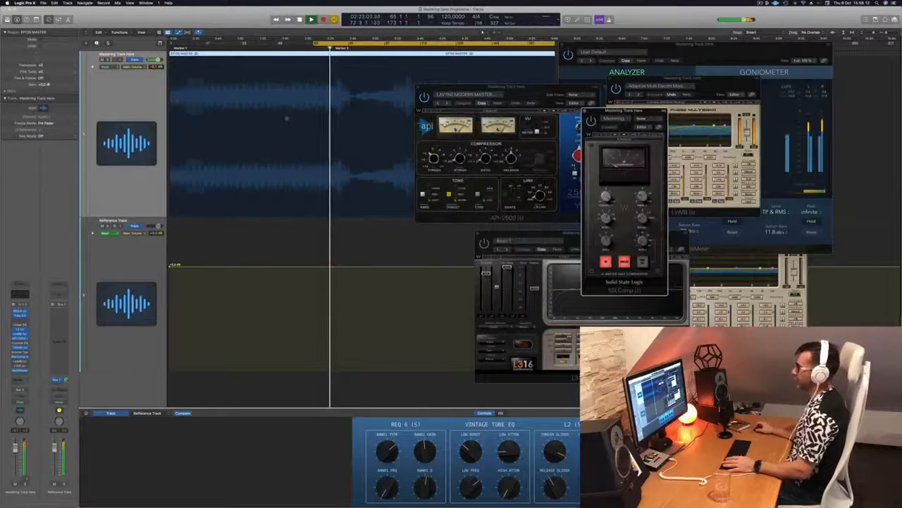
key("space")
key("space")
key("space")
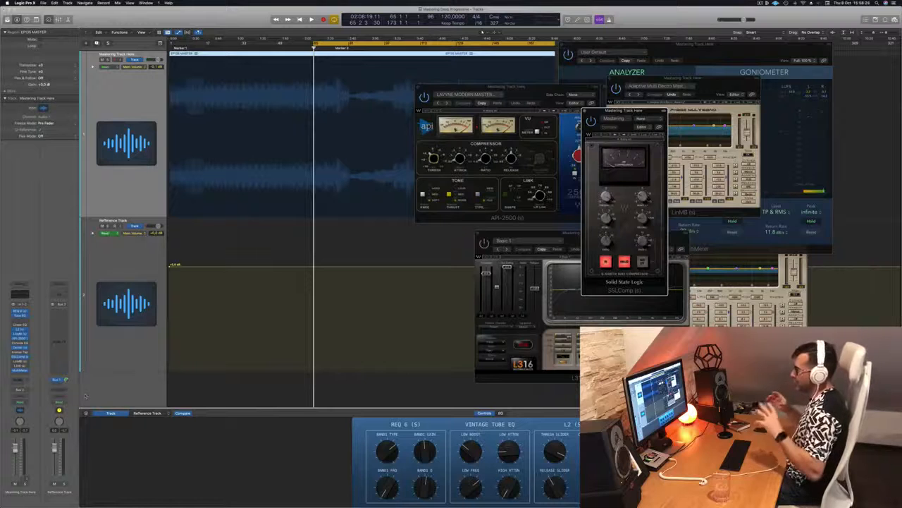
key("space")
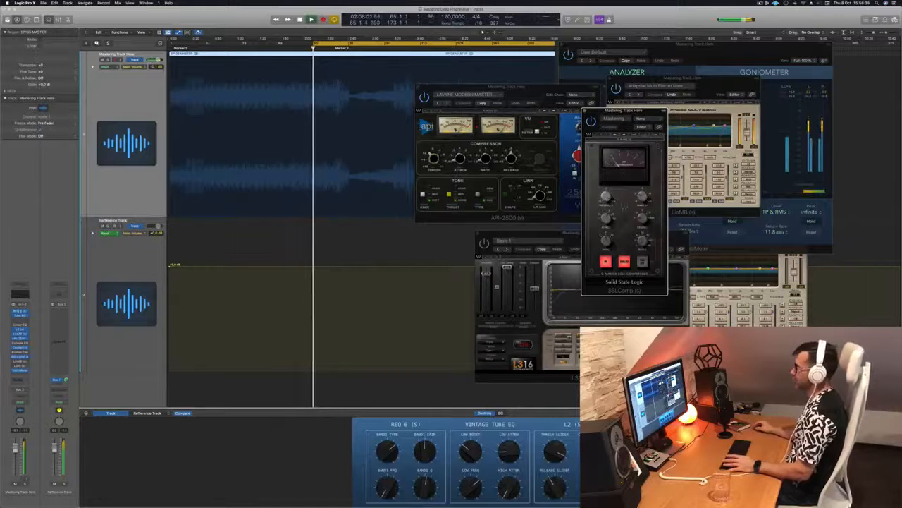
left_click_drag(637, 113, 525, 113)
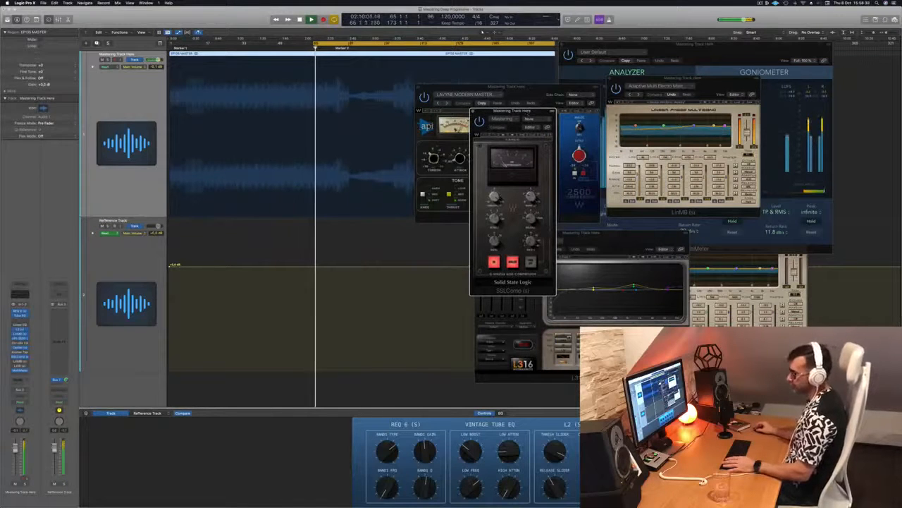
- Open the second LinMB with the Multi Opto Mastering preset, place it over the lower SSLComp window, and replay from the cycle start
left_click(20, 361)
left_click(20, 361)
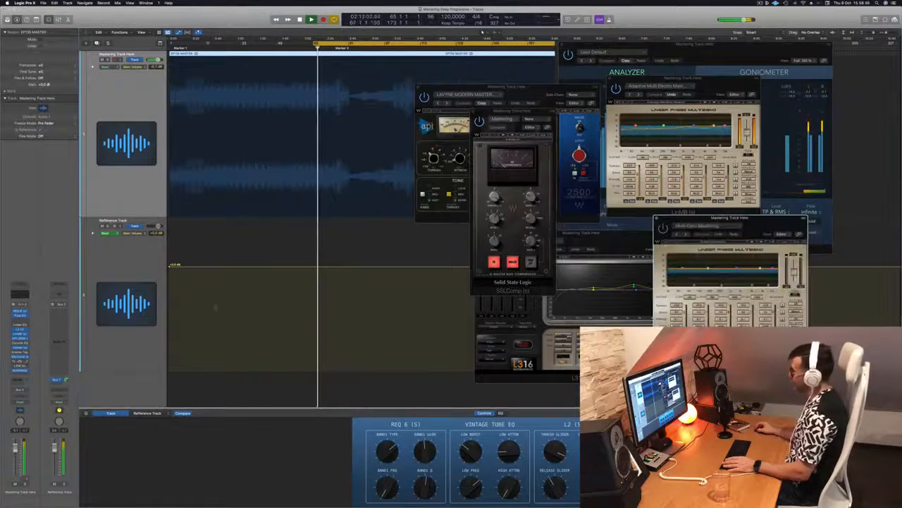
left_click_drag(727, 220, 512, 198)
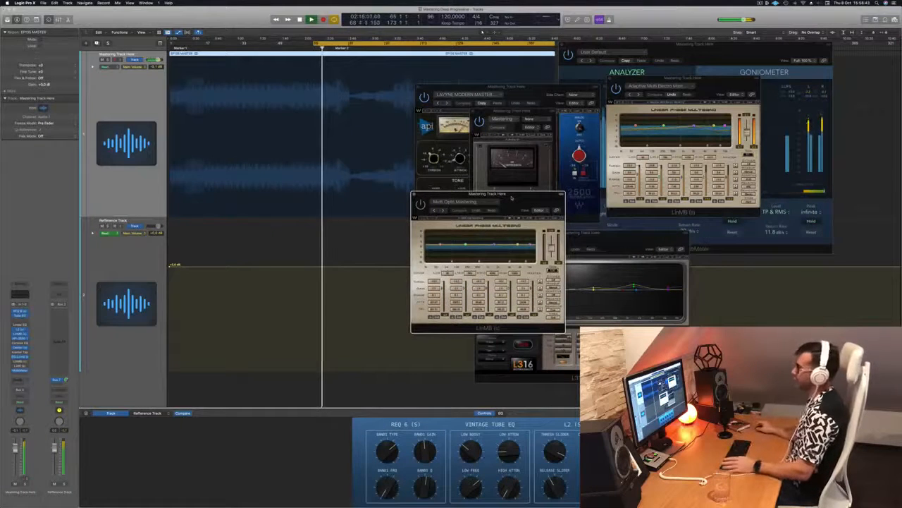
left_click_drag(512, 198, 502, 198)
key("space")
key("space")
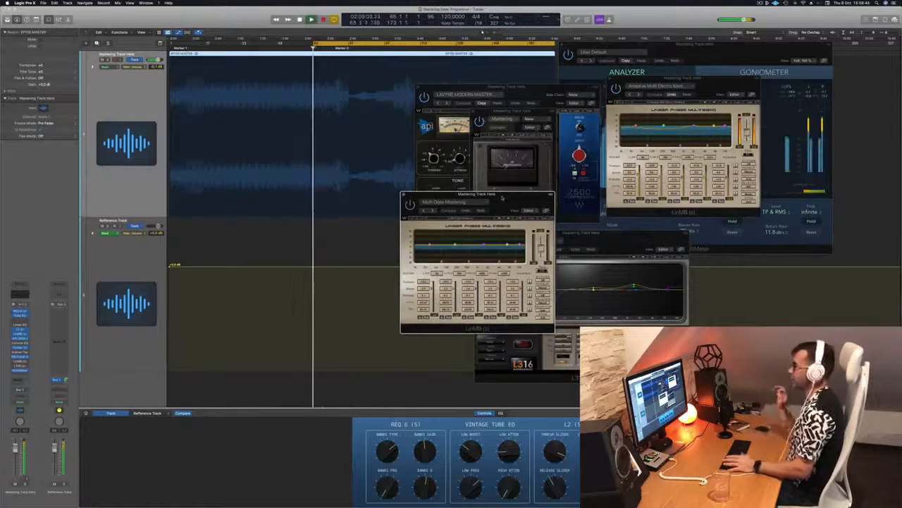
- Listen to the track with the second LinMB in view and move its window beside the first LinMB
left_click_drag(499, 198, 487, 199)
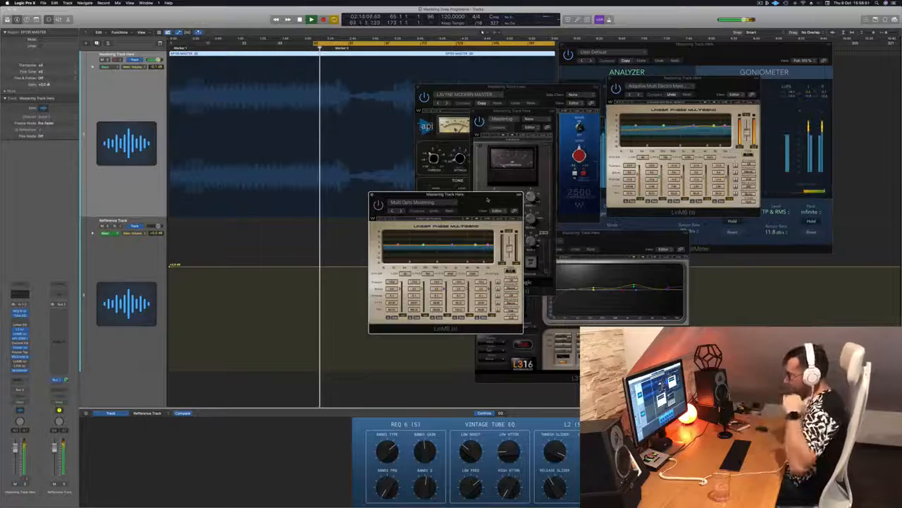
left_click_drag(487, 199, 472, 199)
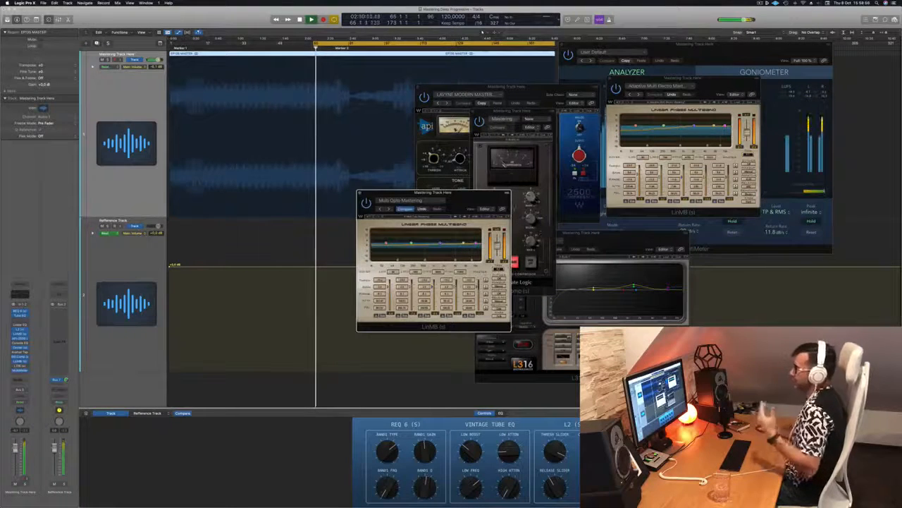
left_click_drag(453, 199, 457, 199)
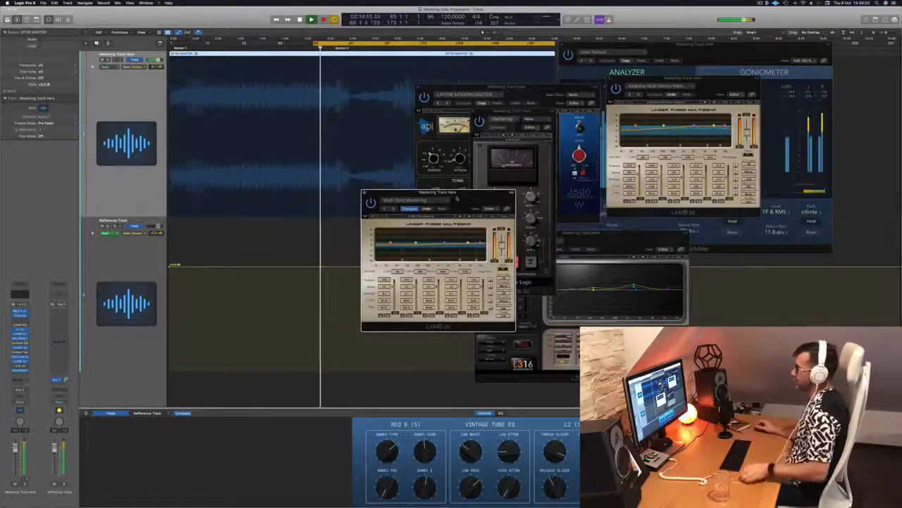
left_click_drag(457, 199, 459, 194)
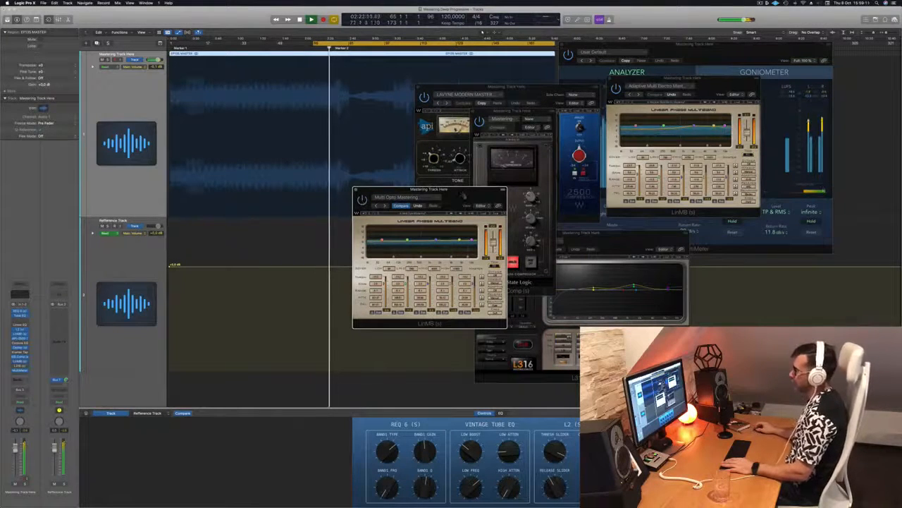
left_click_drag(463, 196, 468, 196)
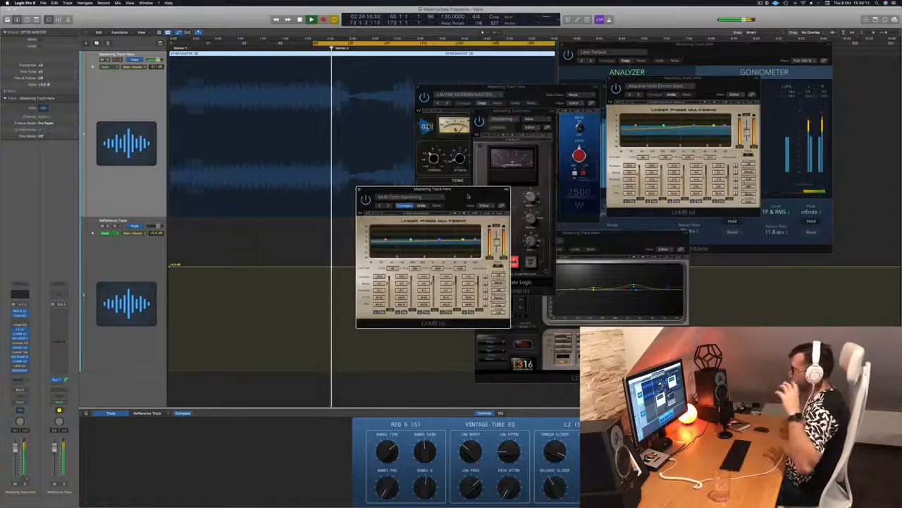
left_click_drag(468, 196, 475, 186)
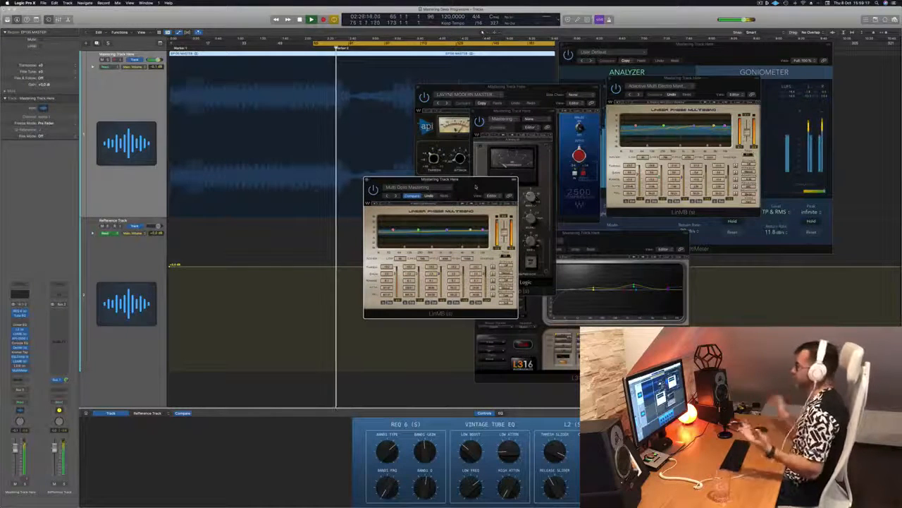
left_click_drag(476, 187, 603, 155)
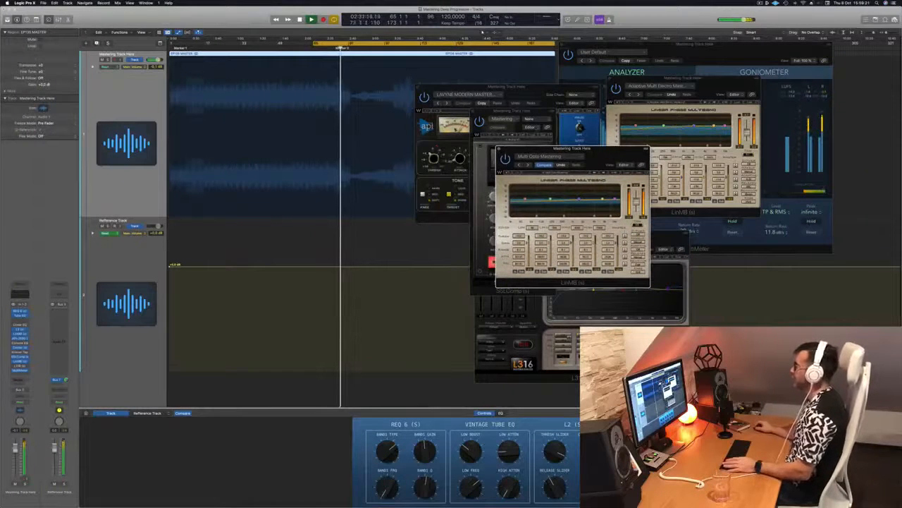
left_click_drag(604, 155, 545, 151)
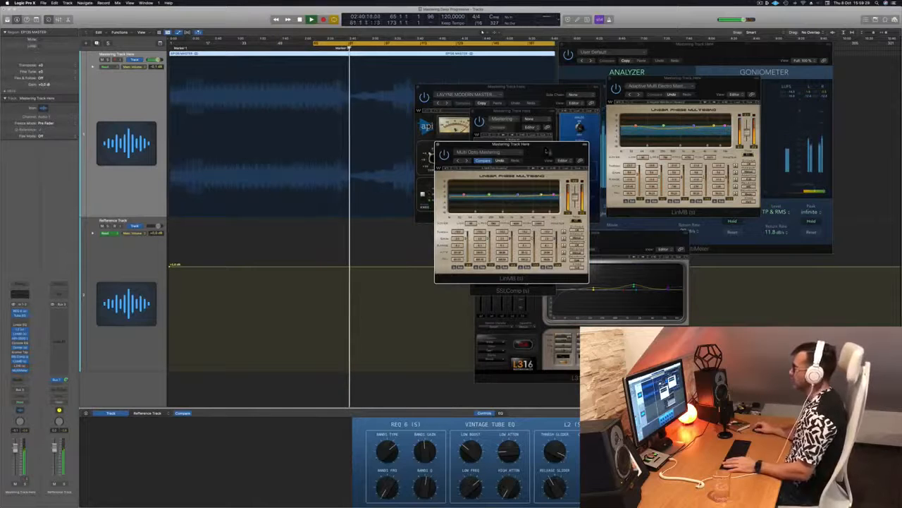
left_click_drag(545, 151, 555, 153)
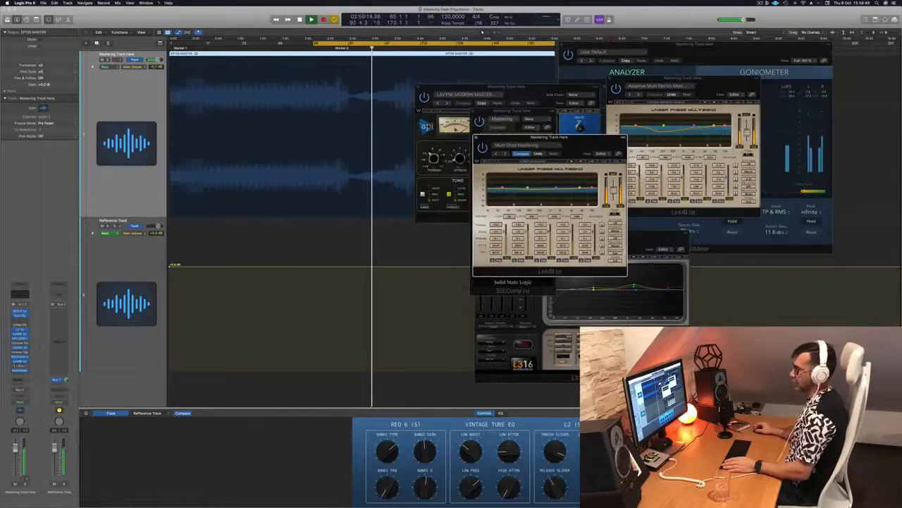
- Bring up the L316 limiter, move it clear of the other plug-ins, and bring the MultiMeter analyzer to the front
left_click(19, 366)
left_click(19, 366)
left_click_drag(582, 233, 370, 177)
left_click(762, 50)
left_click_drag(762, 50, 772, 48)
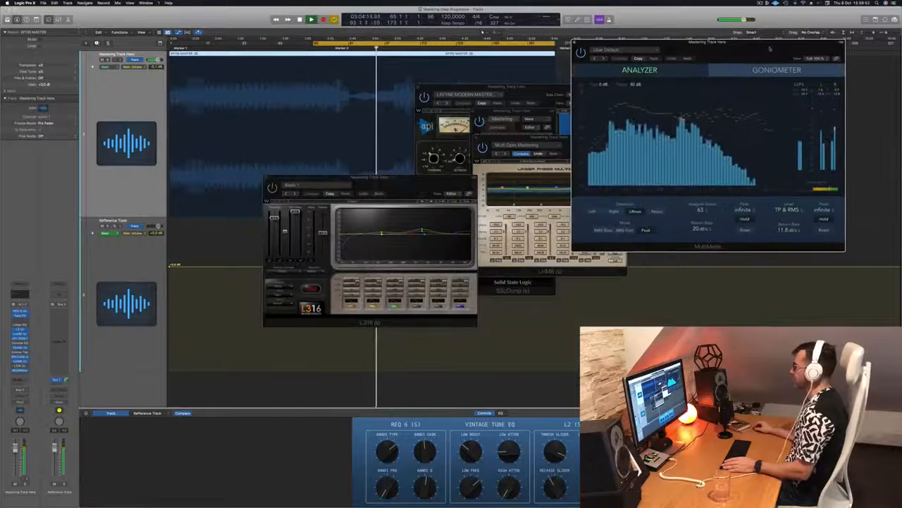
- Replay the track from the cycle start while watching the levels in the MultiMeter analyzer
left_click(320, 47)
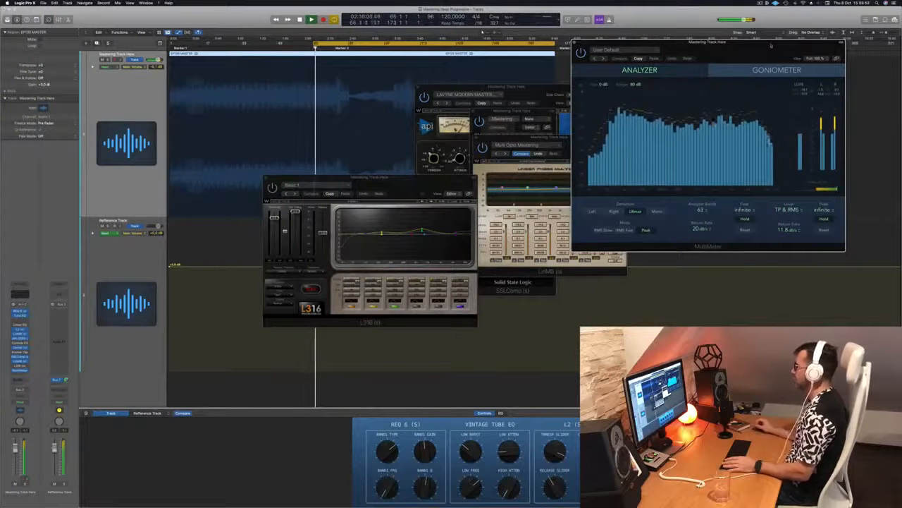
left_click_drag(772, 45, 771, 45)
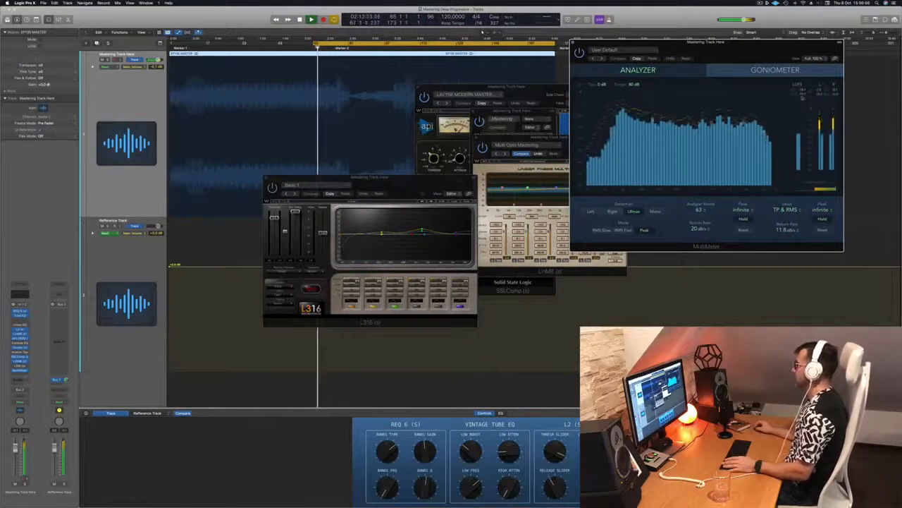
key("space")
key("space")
- Try a slightly higher threshold on the L316 and audition it with repeated replays from the cycle start
left_click_drag(275, 218, 274, 211)
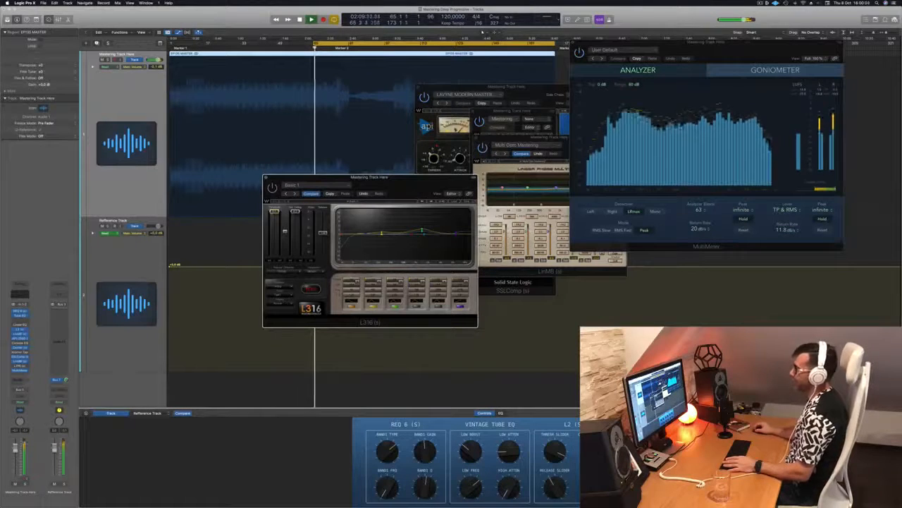
key("space")
key("space")
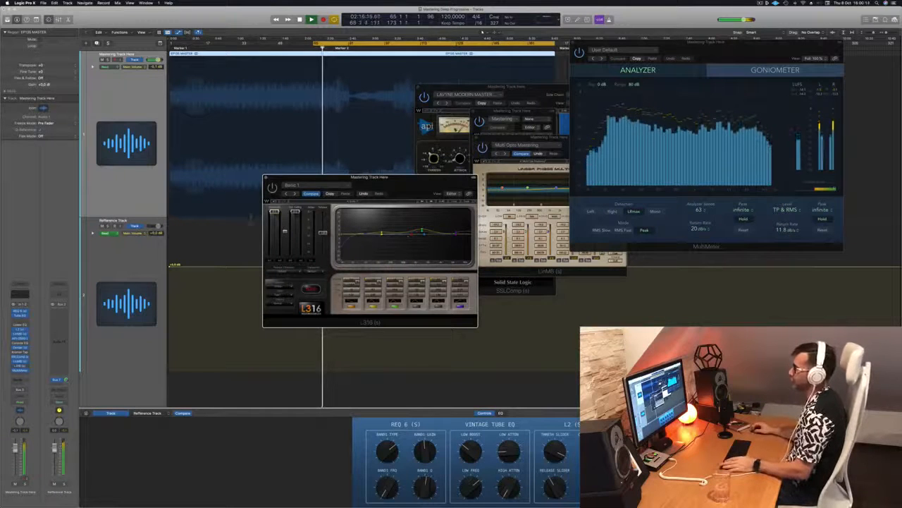
key("space")
key("space")
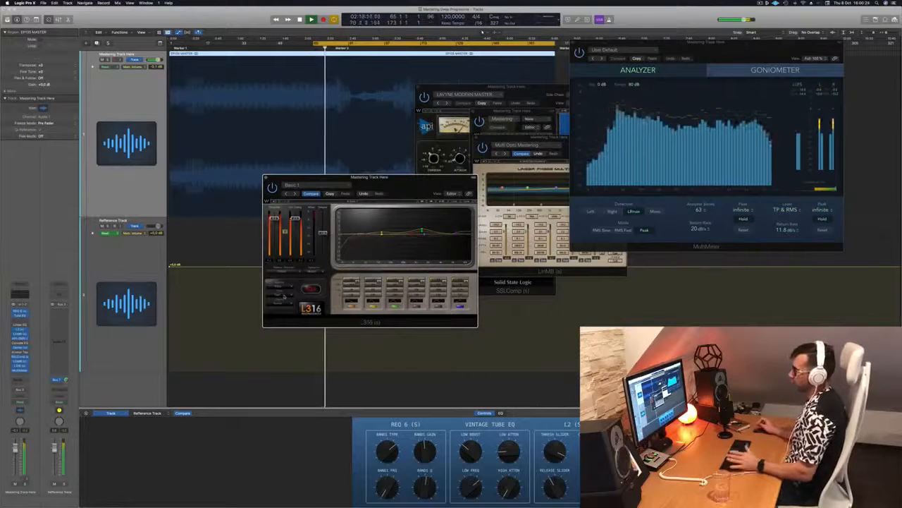
key("space")
key("space")
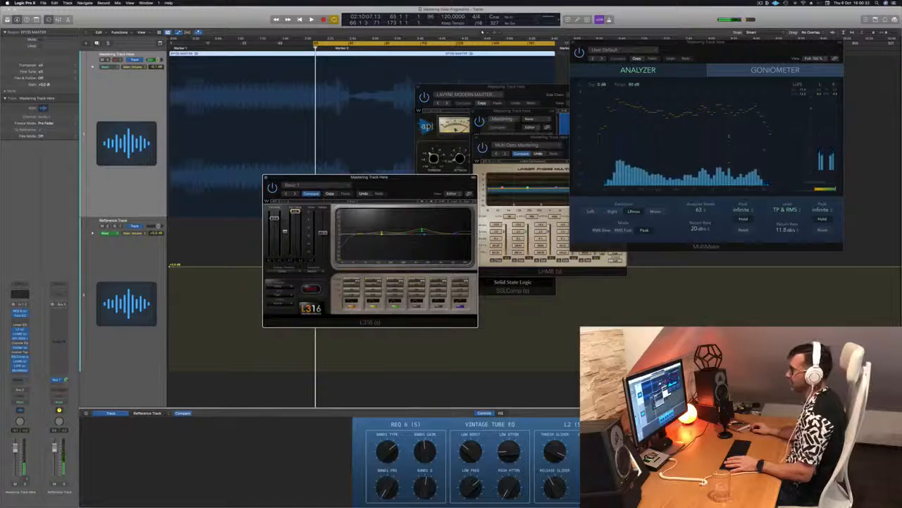
- Arrange the L316 and MultiMeter windows next to each other during playback and replay from the cycle start
left_click_drag(420, 194, 488, 197)
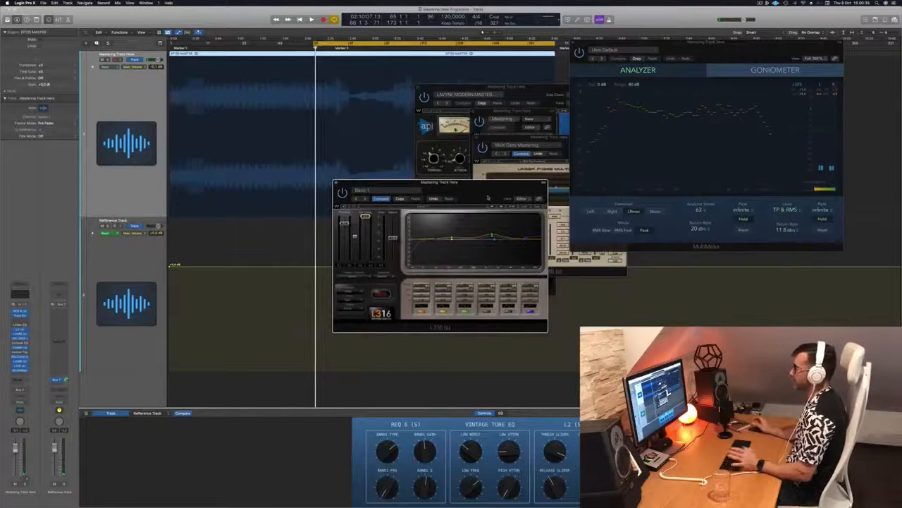
key("space")
left_click_drag(749, 52, 678, 51)
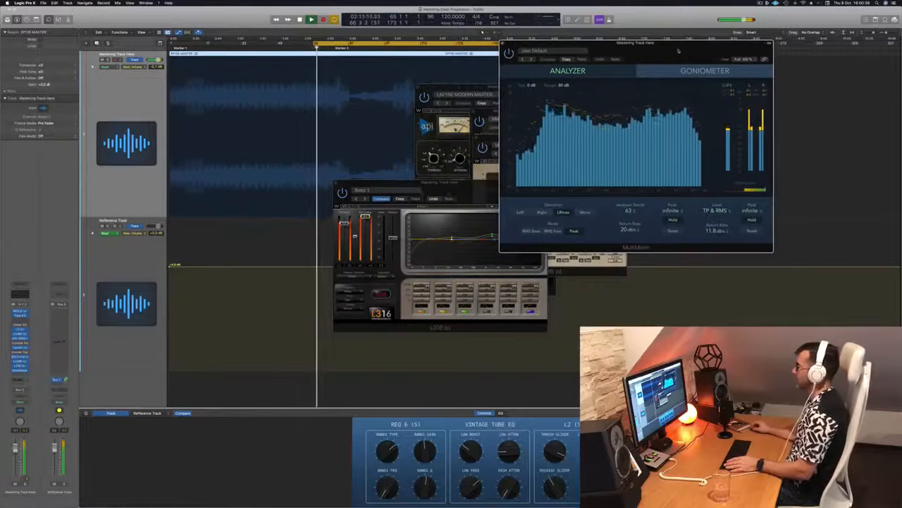
left_click_drag(434, 183, 351, 196)
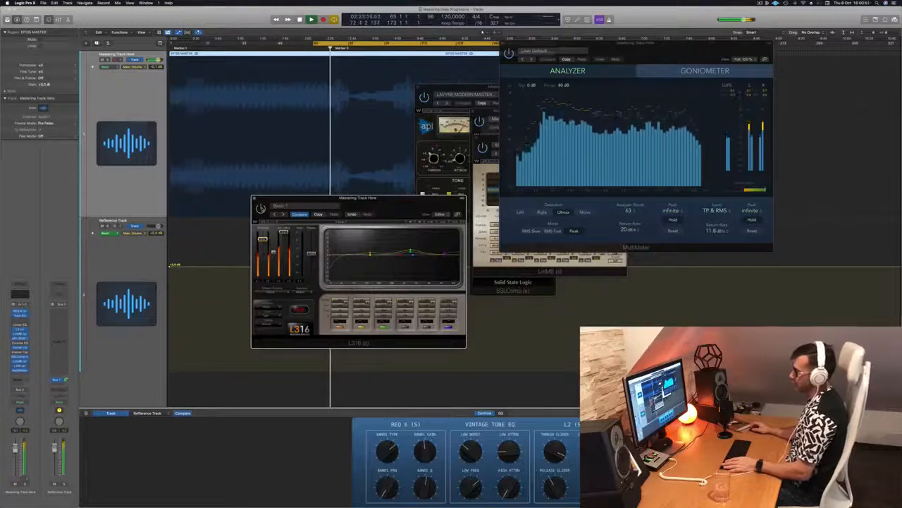
left_click_drag(401, 208, 515, 206)
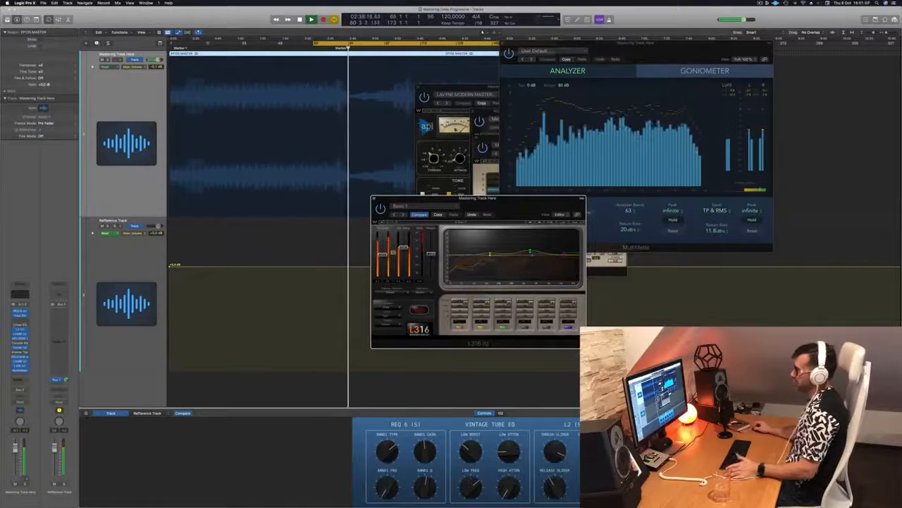
key("space")
key("space")
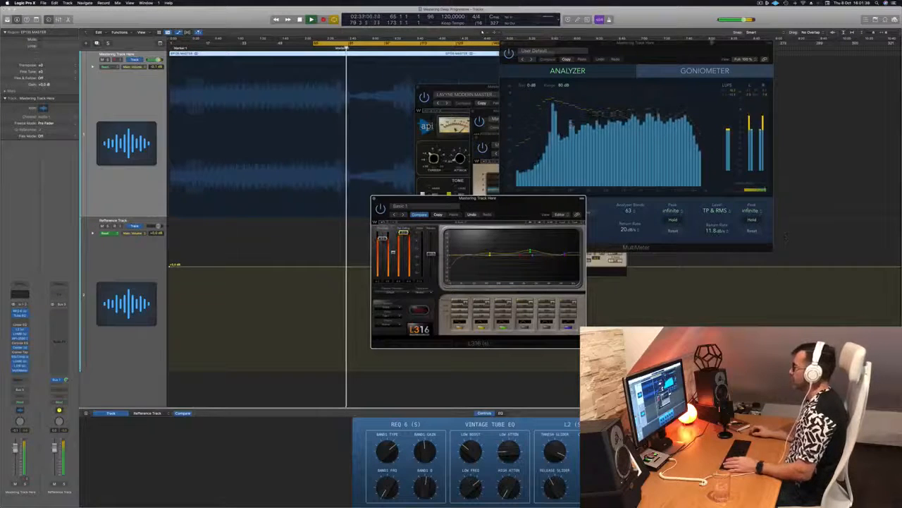
- Move the MultiMeter out of the way and spread the two LinMB windows side by side over the empty timeline area
left_click_drag(692, 52, 659, 55)
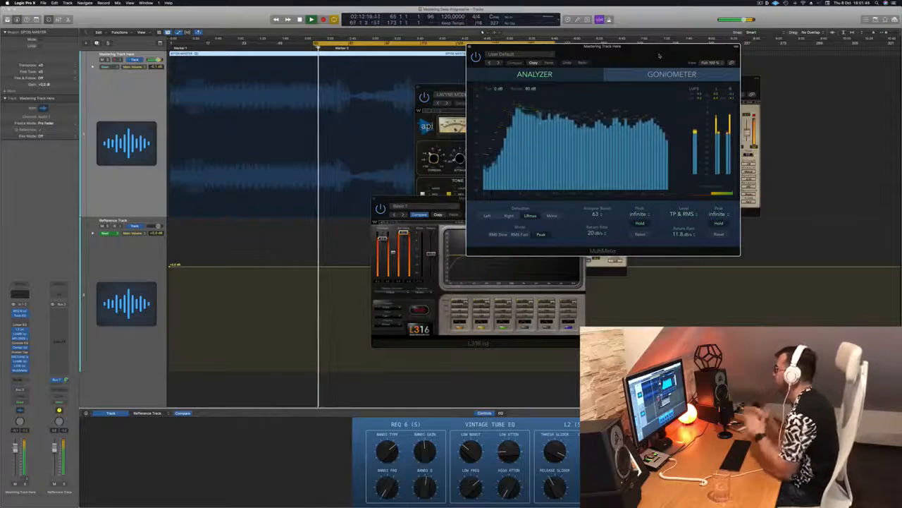
left_click_drag(660, 56, 896, 297)
left_click_drag(714, 83, 760, 76)
left_click_drag(595, 134, 867, 100)
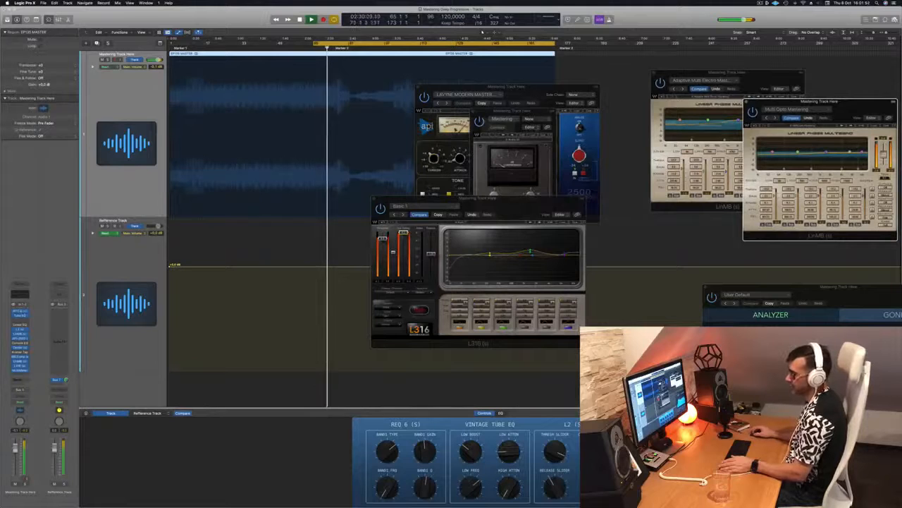
- Open the REQ 6, Vintage Tube EQ and L2, move the latter two aside, and bring the first LinMB to the front
left_click(21, 312)
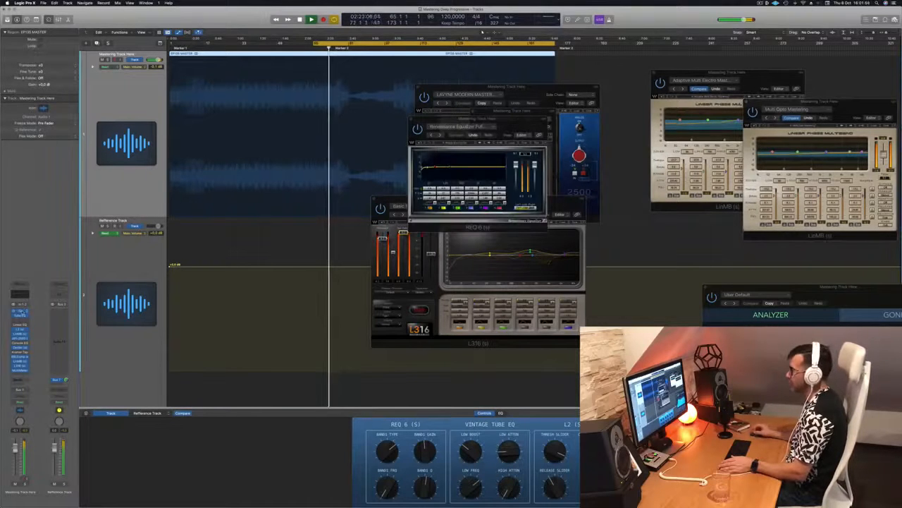
left_click(21, 317)
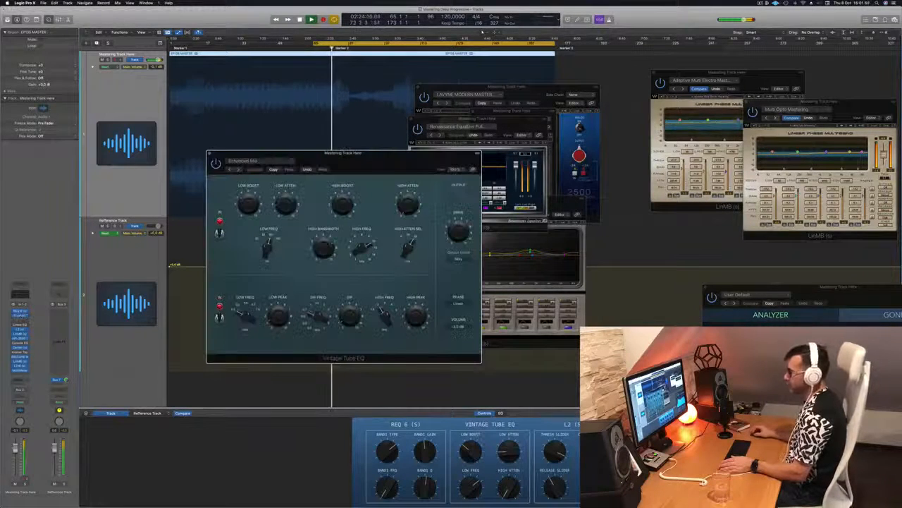
left_click(20, 324)
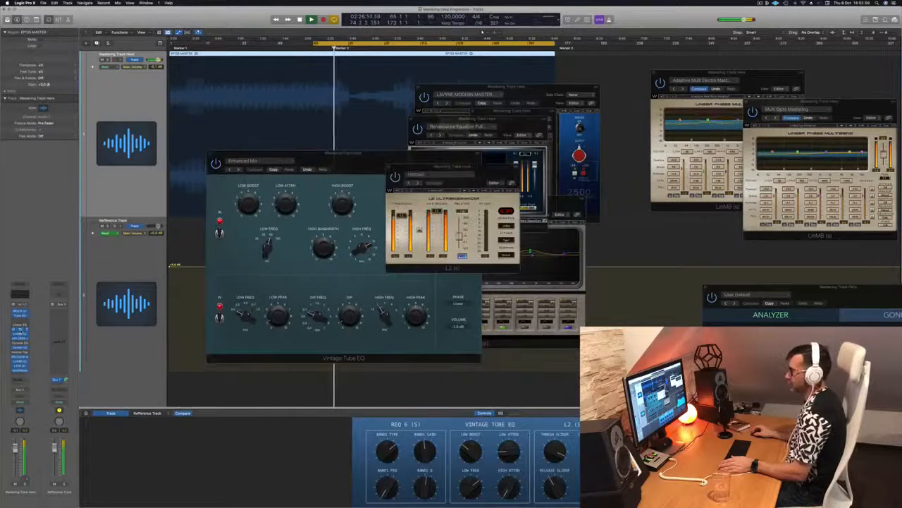
left_click_drag(460, 168, 633, 138)
left_click_drag(425, 154, 837, 100)
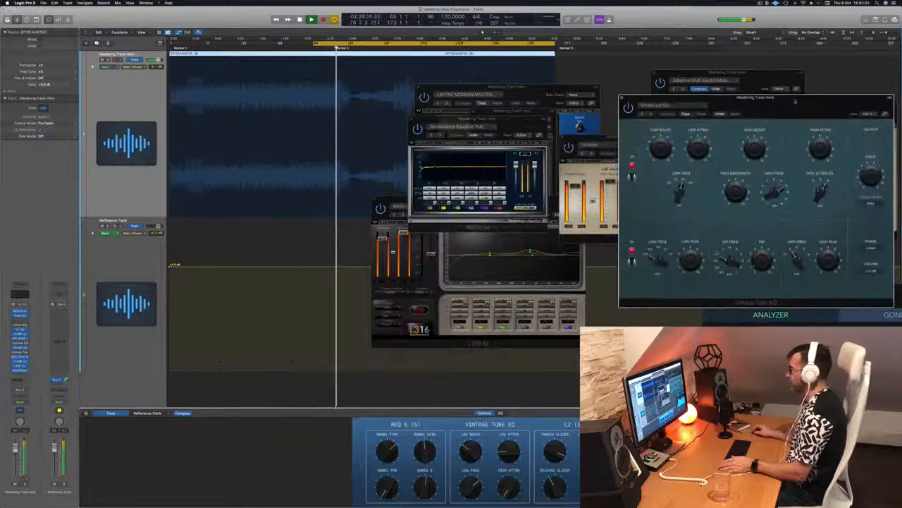
left_click(19, 334)
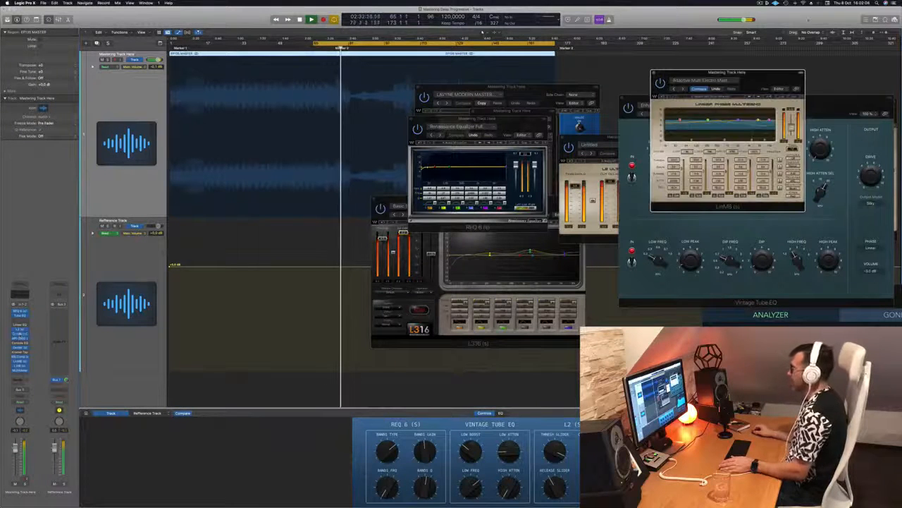
left_click_drag(746, 75, 753, 75)
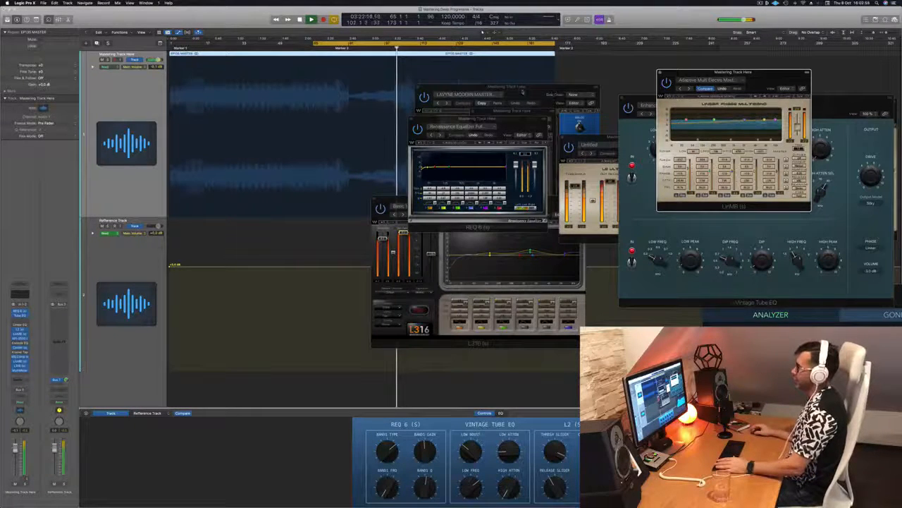
- Place the API-2500 below the first LinMB, close the REQ 6, and move the L316 clear of the SSLComp
left_click_drag(525, 87, 733, 199)
left_click_drag(492, 120, 632, 144)
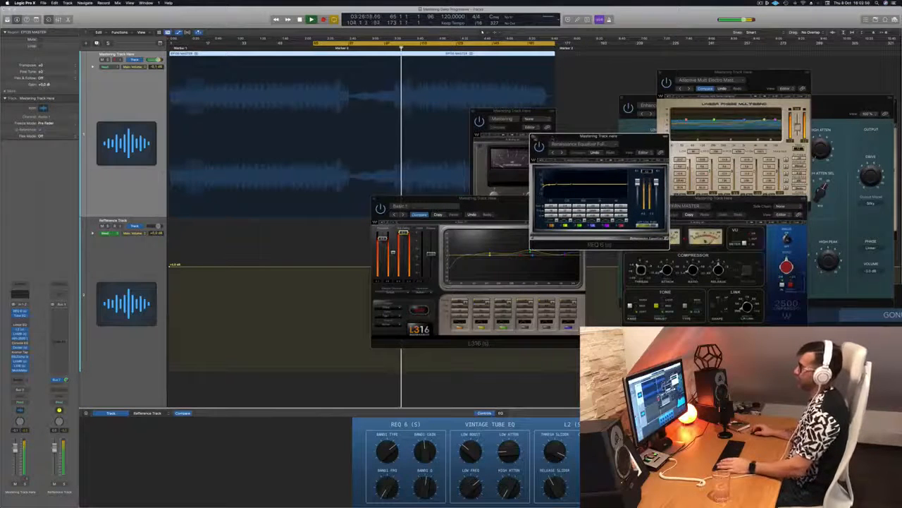
left_click(533, 136)
left_click_drag(512, 205, 443, 212)
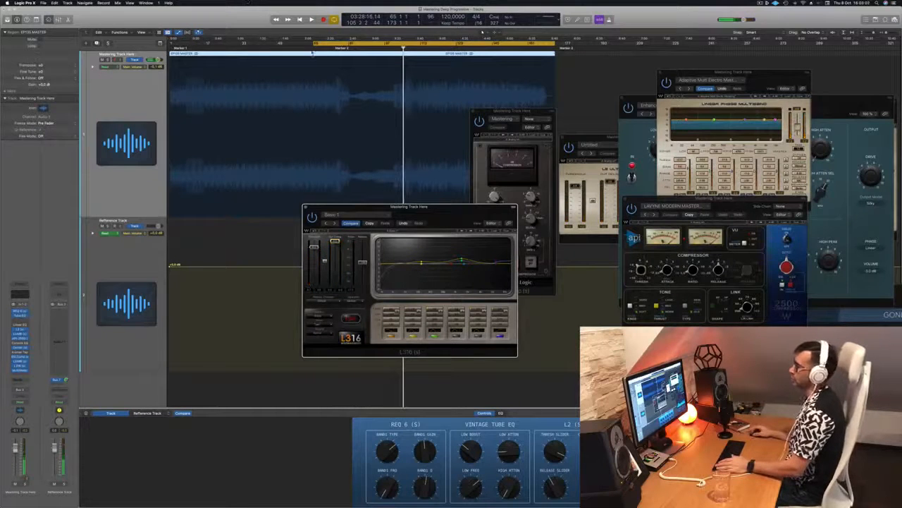
- Extend the cycle range back to the beginning of the track and start playback from there
left_click_drag(315, 44, 169, 43)
key("space")
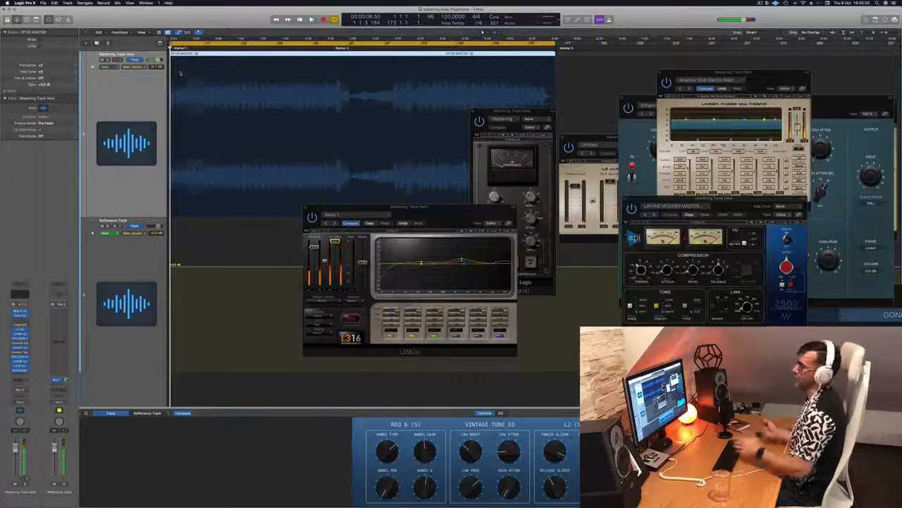